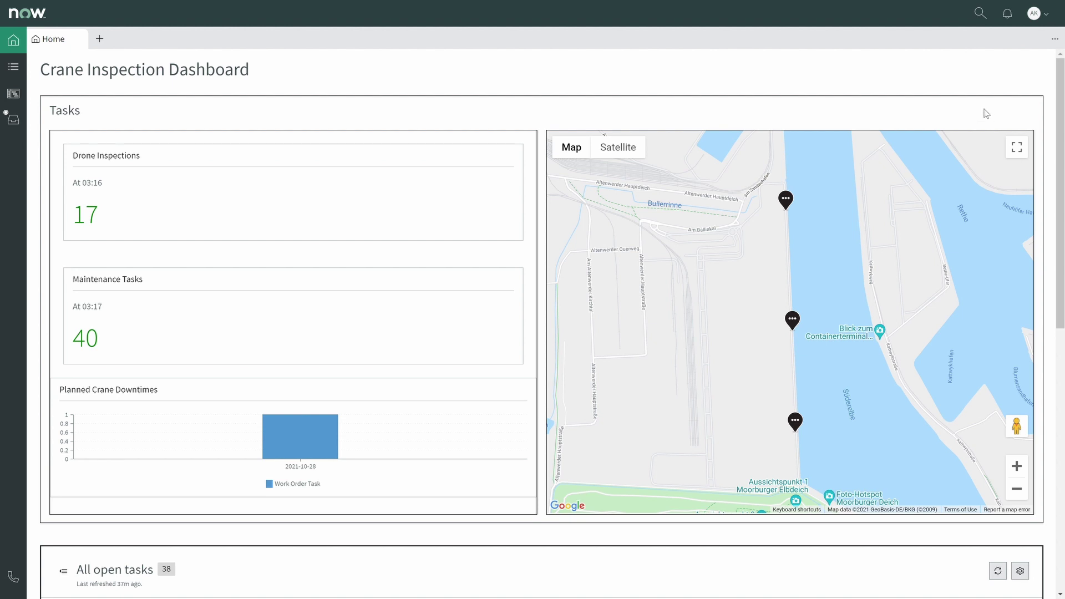
Start a new work order with Container Crane 2 as the affected CI.
click(25, 67)
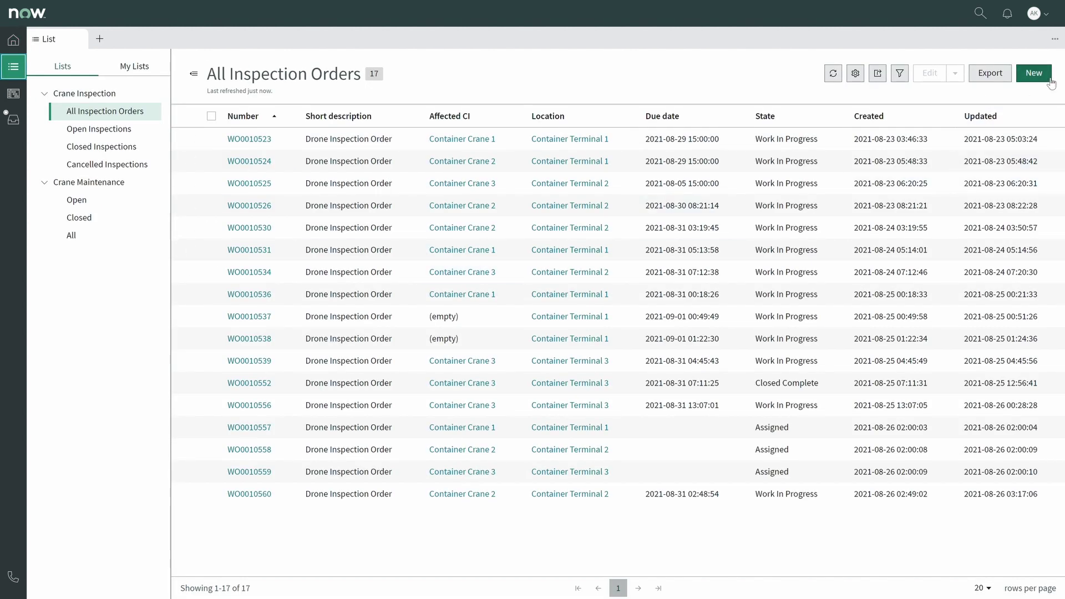
click(1034, 74)
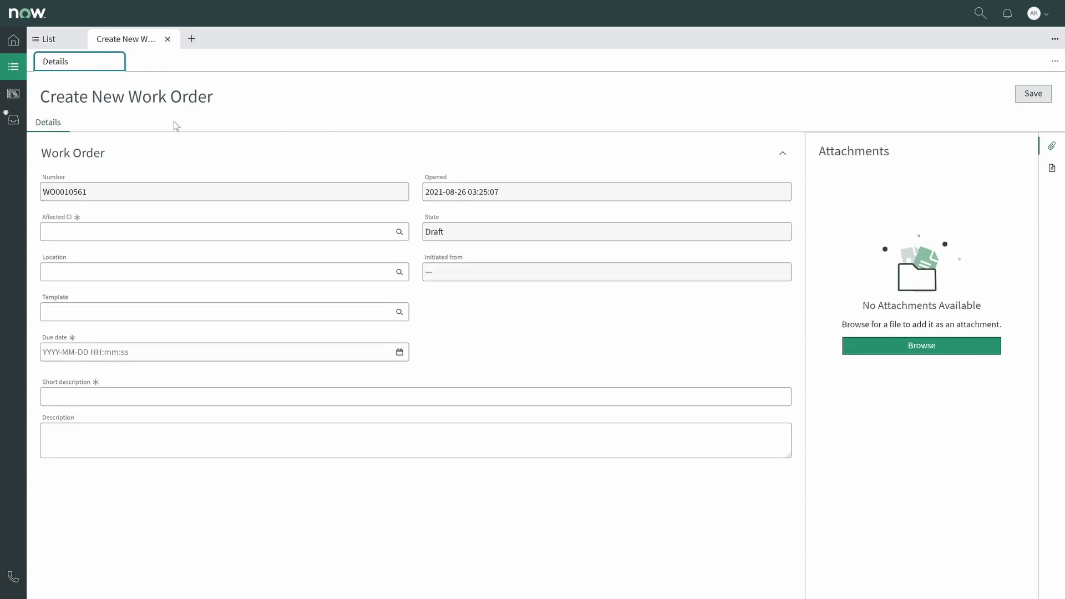
click(153, 233)
text(con)
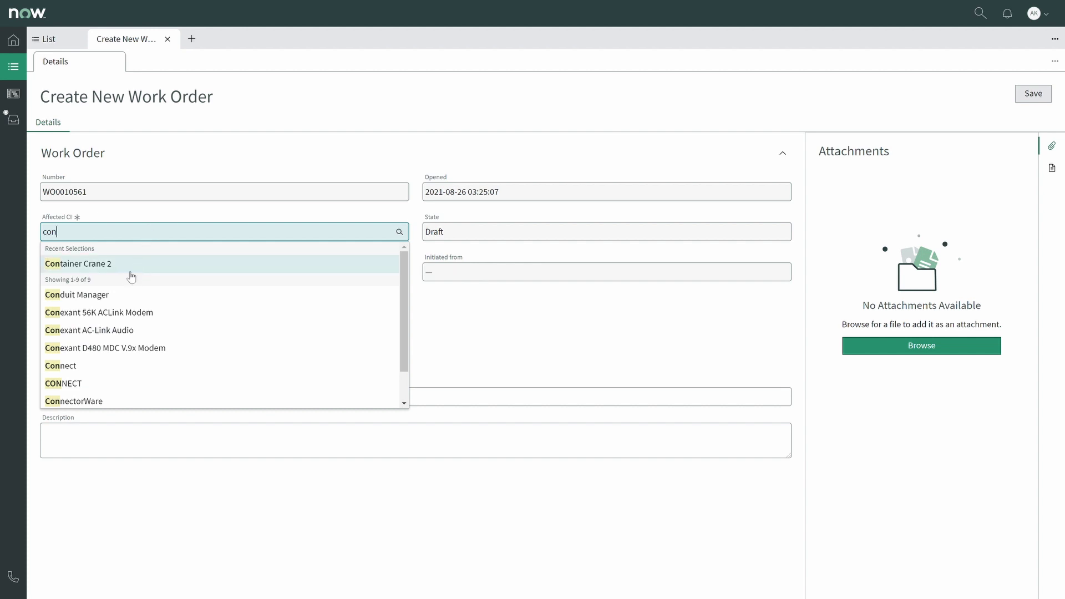
click(132, 272)
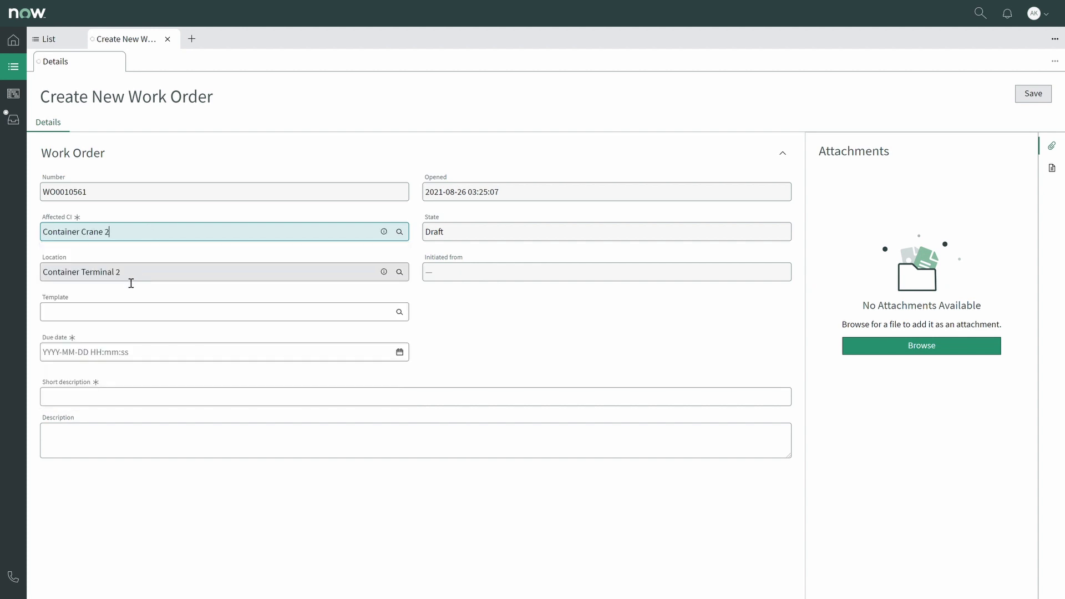
Apply the Request Drone Inspection template to the work order.
click(115, 320)
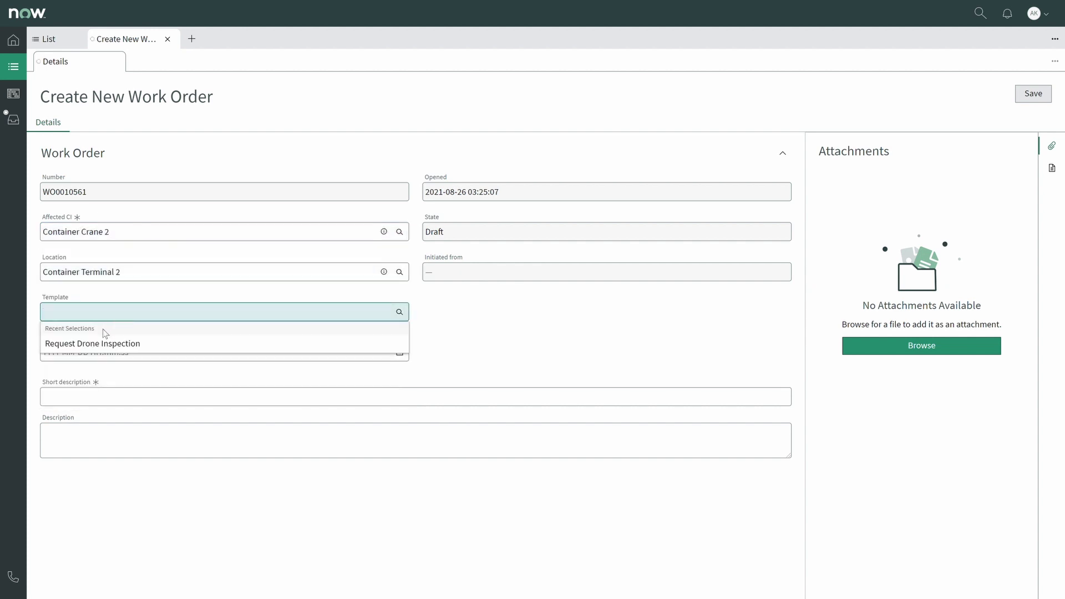
click(103, 342)
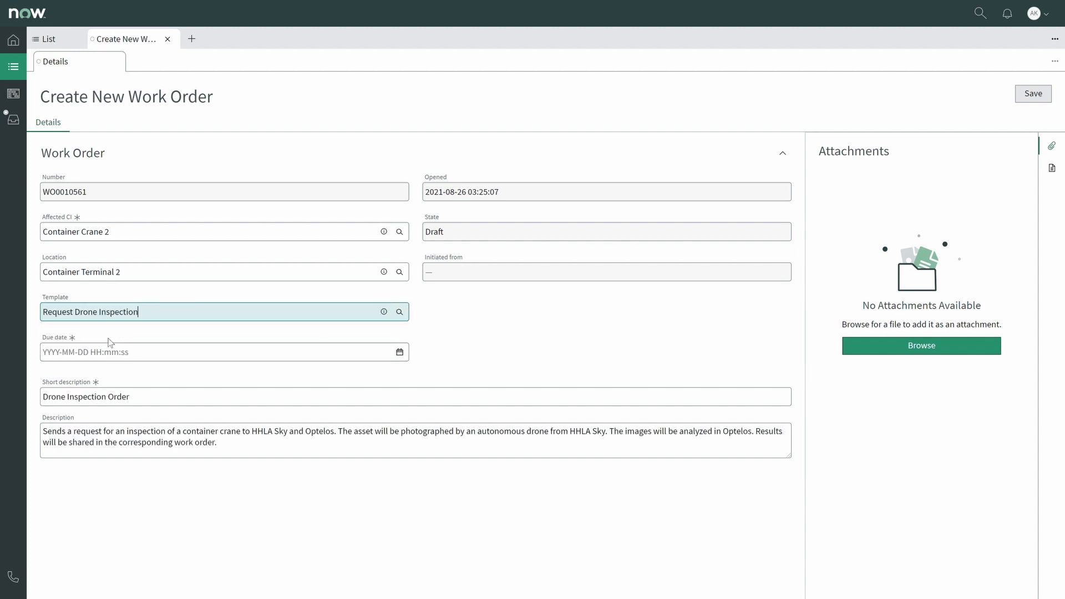
click(143, 354)
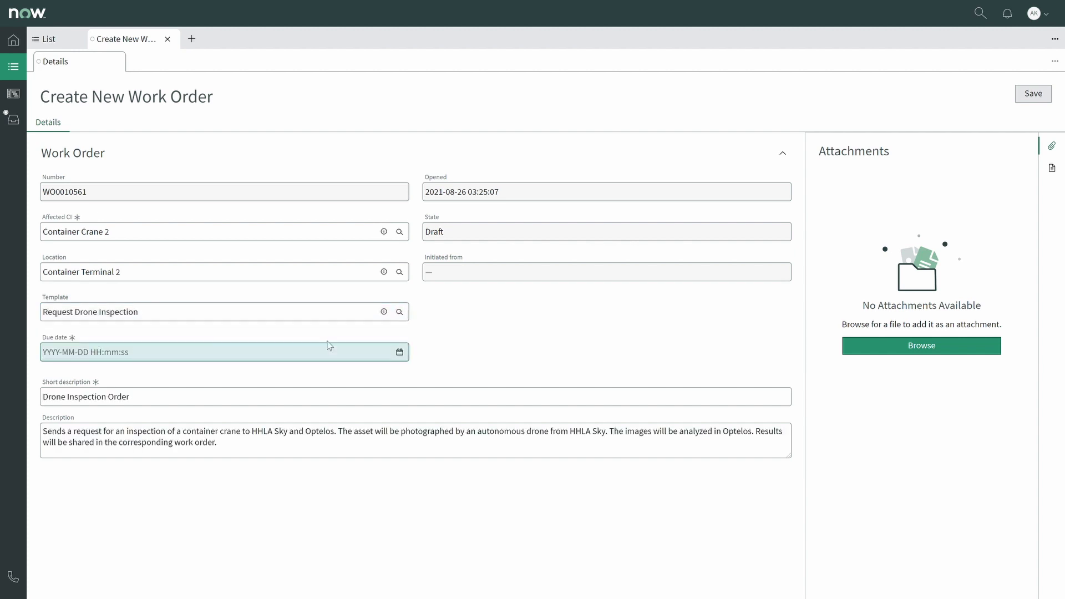
Set the due date to 7 September 2021 03:25:25 and save the work order.
click(399, 352)
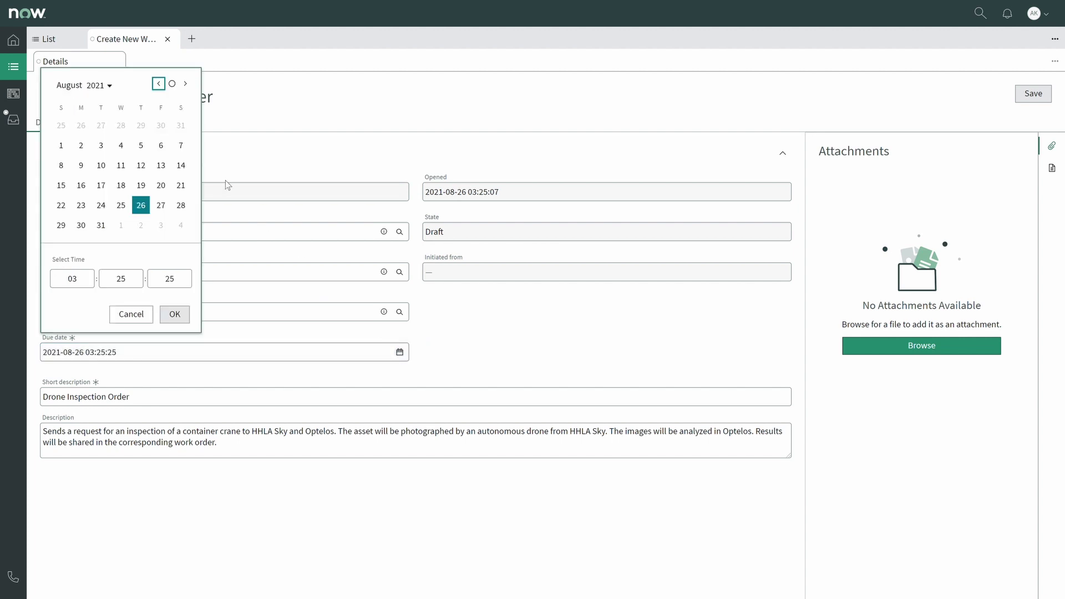
click(189, 86)
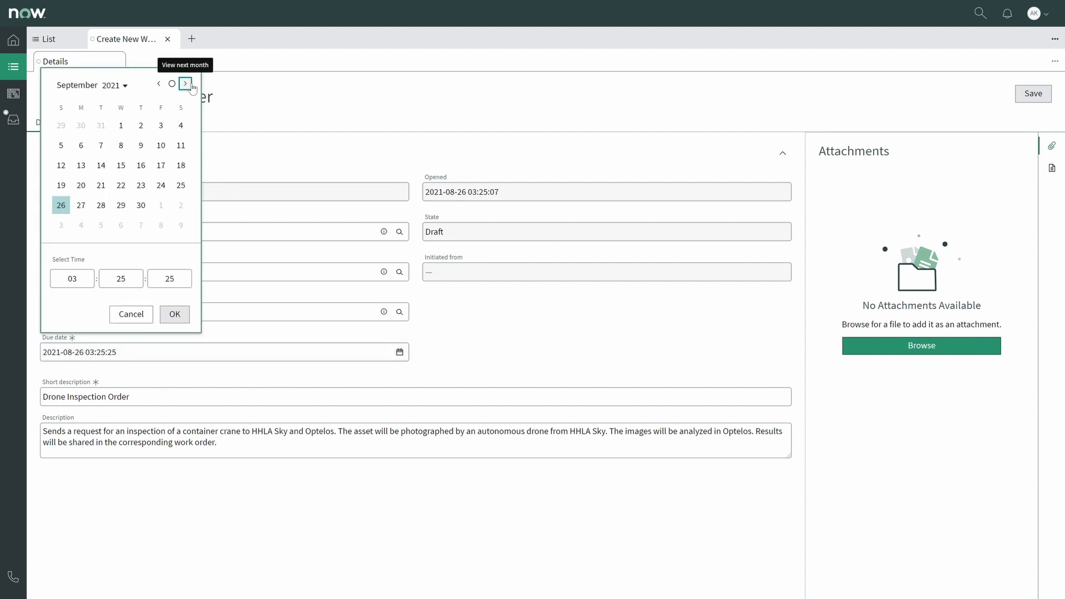
click(110, 149)
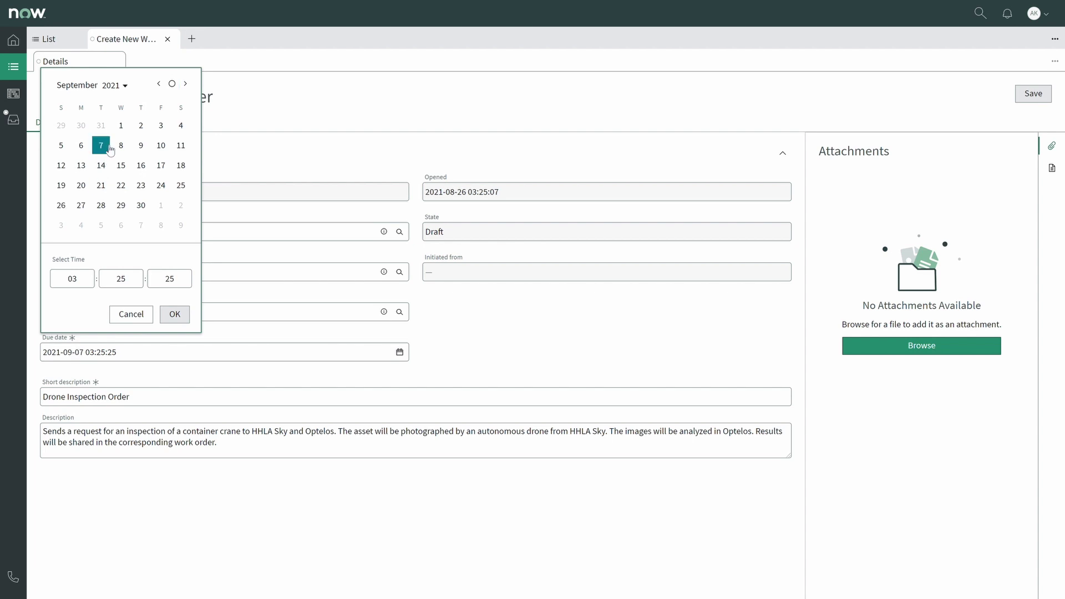
click(175, 315)
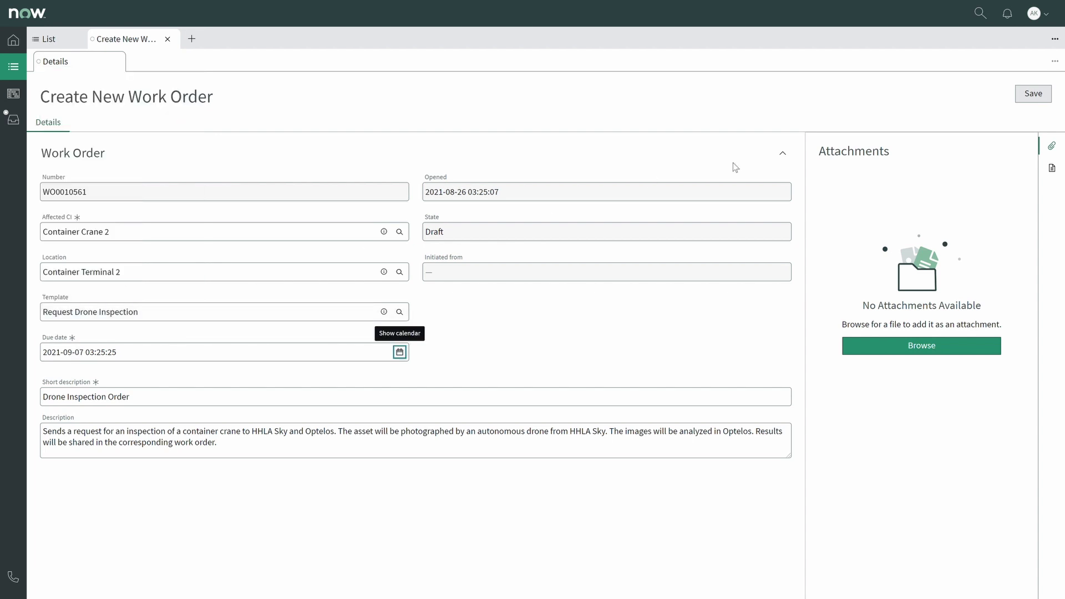
click(1030, 103)
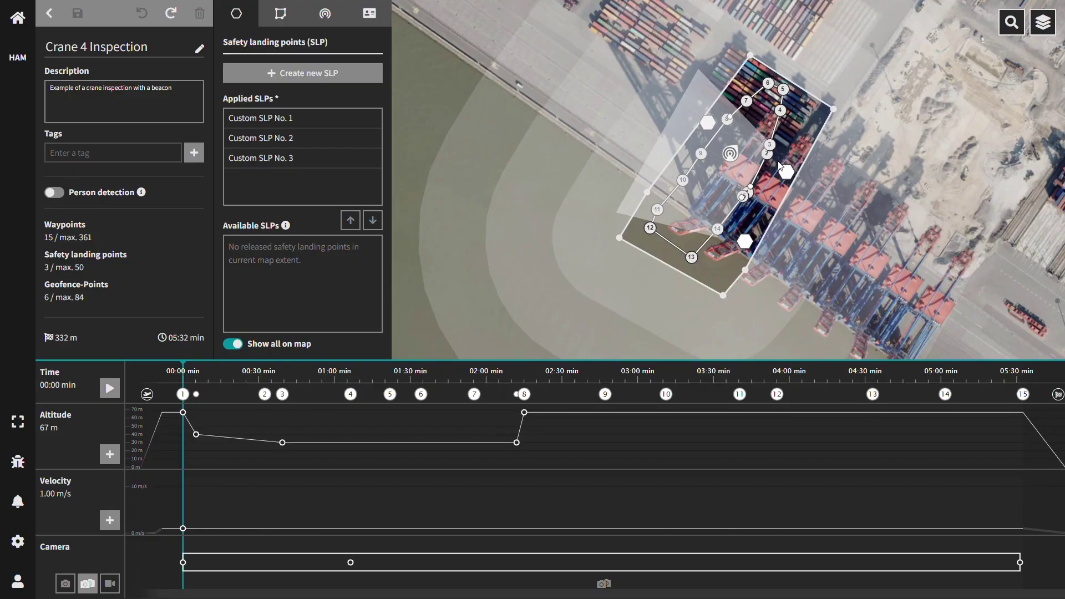
Move waypoint 2 to 53.53287573 / 9.915505411 and shift waypoints 6 and 7 slightly left.
scroll(820, 169, up, 2)
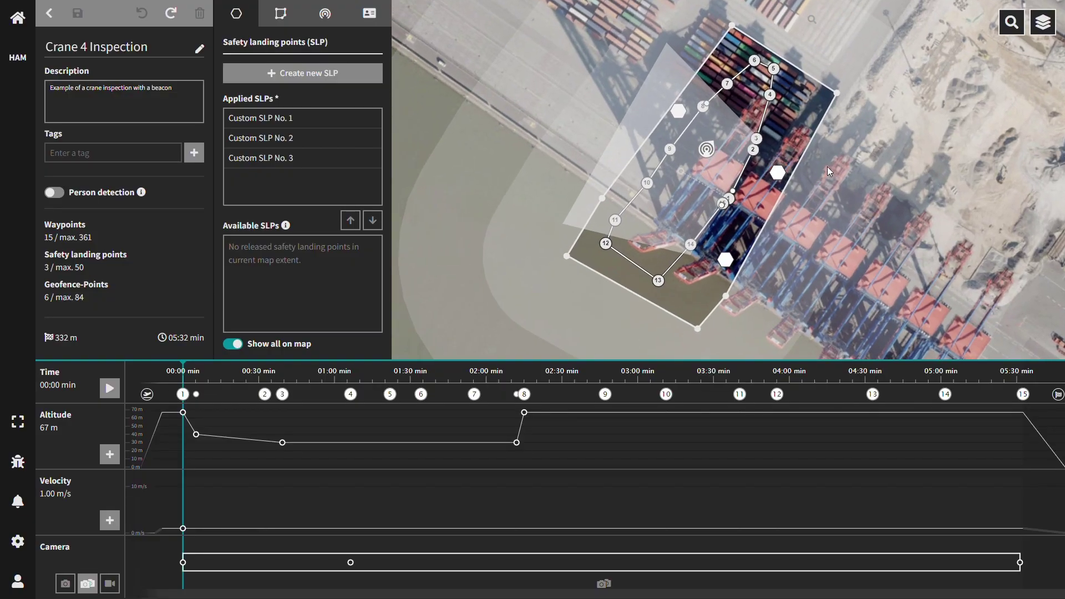
drag(830, 165, 801, 174)
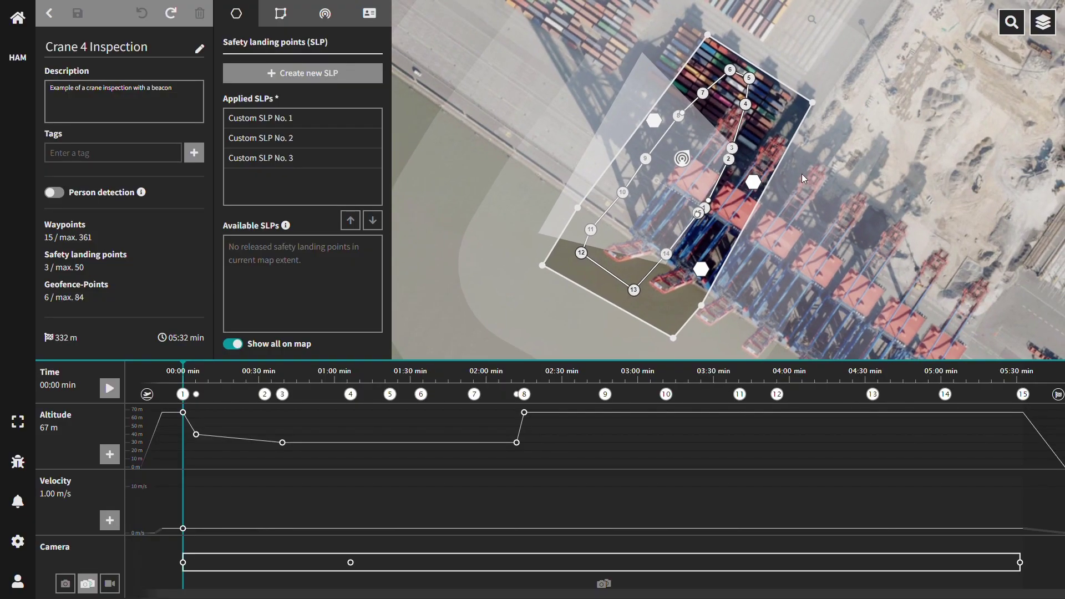
click(730, 160)
drag(738, 166, 758, 107)
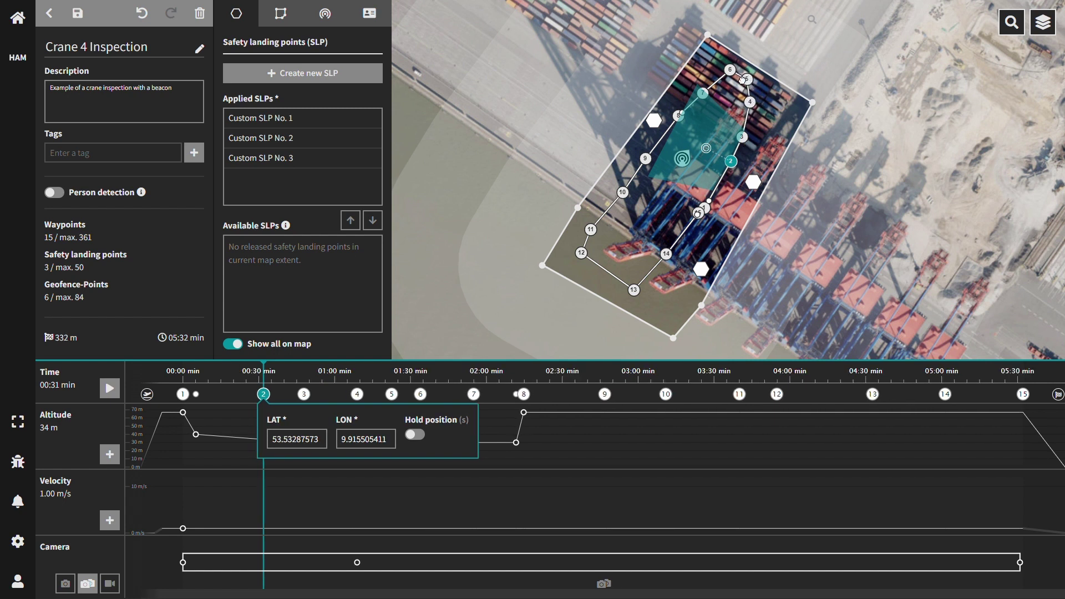
drag(730, 70, 701, 92)
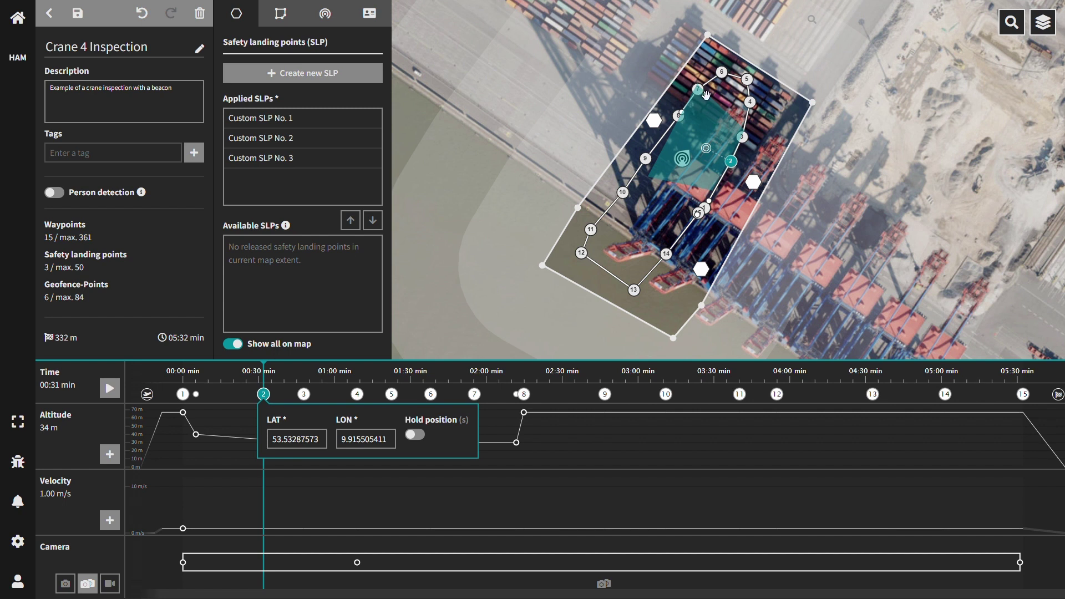
click(677, 488)
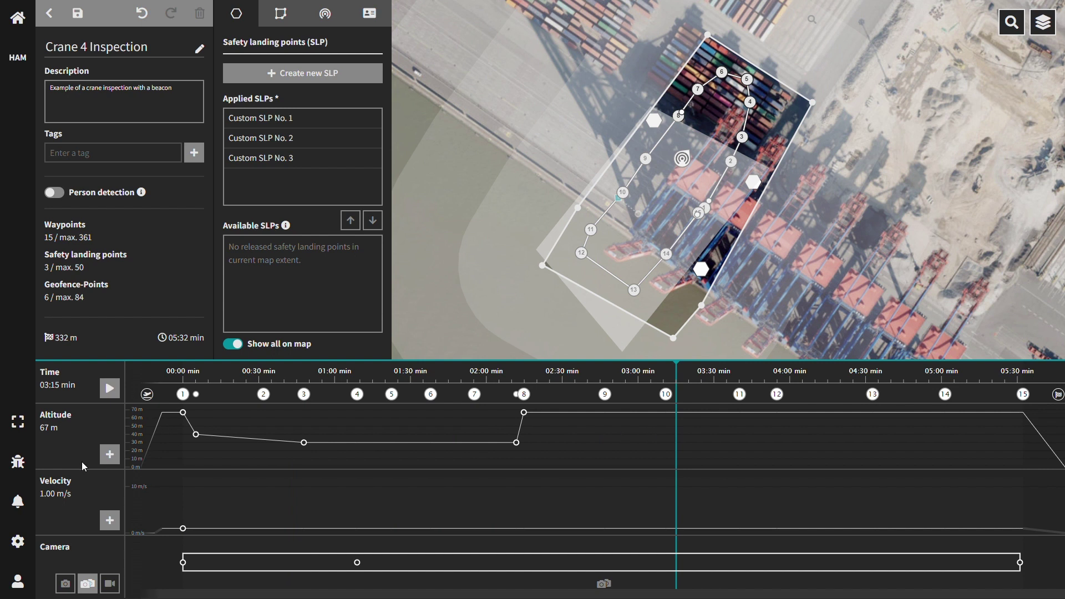
Add altitude points of 55 m at 03:15 and 50 m at 04:15.
click(109, 454)
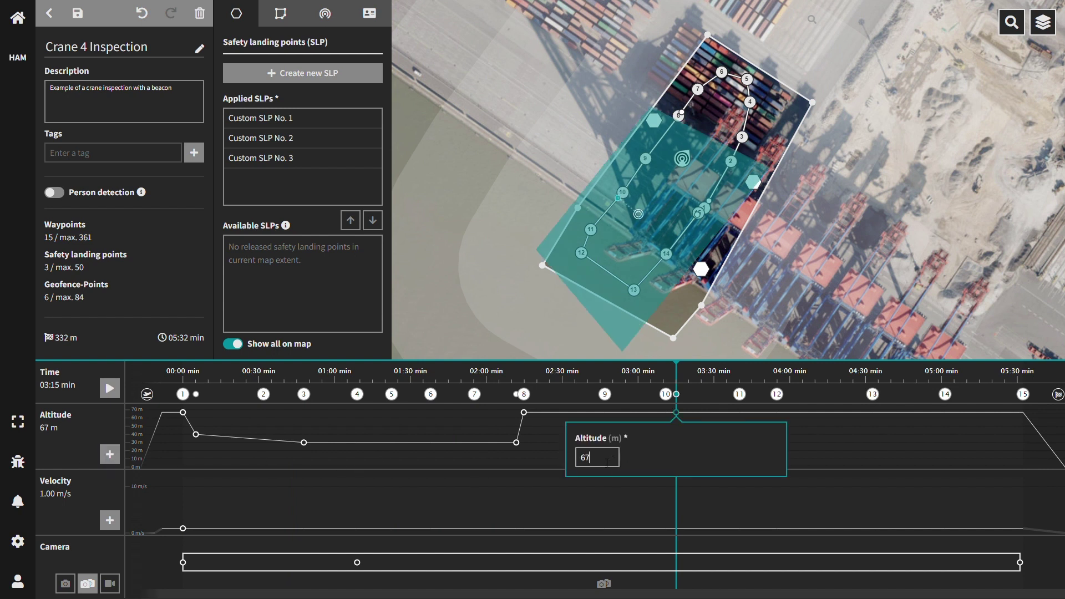
text(55)
key(Return)
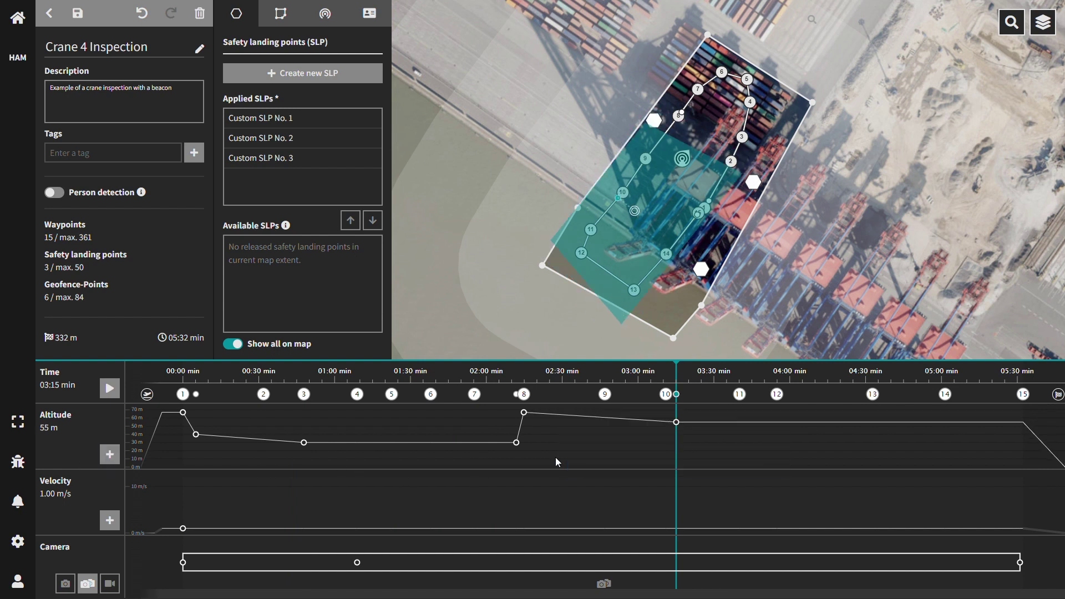
click(826, 447)
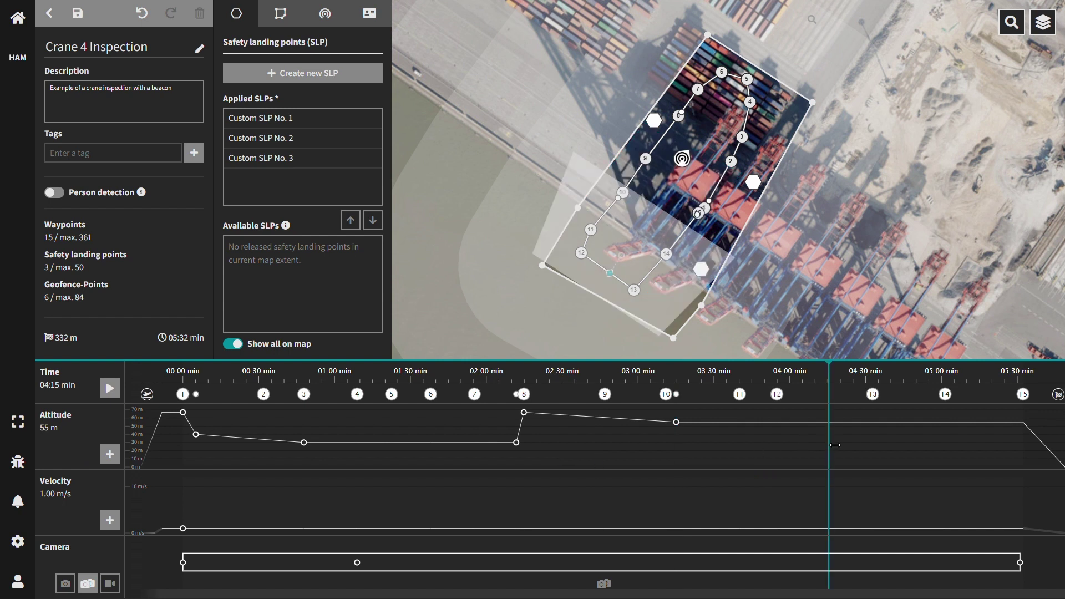
click(109, 454)
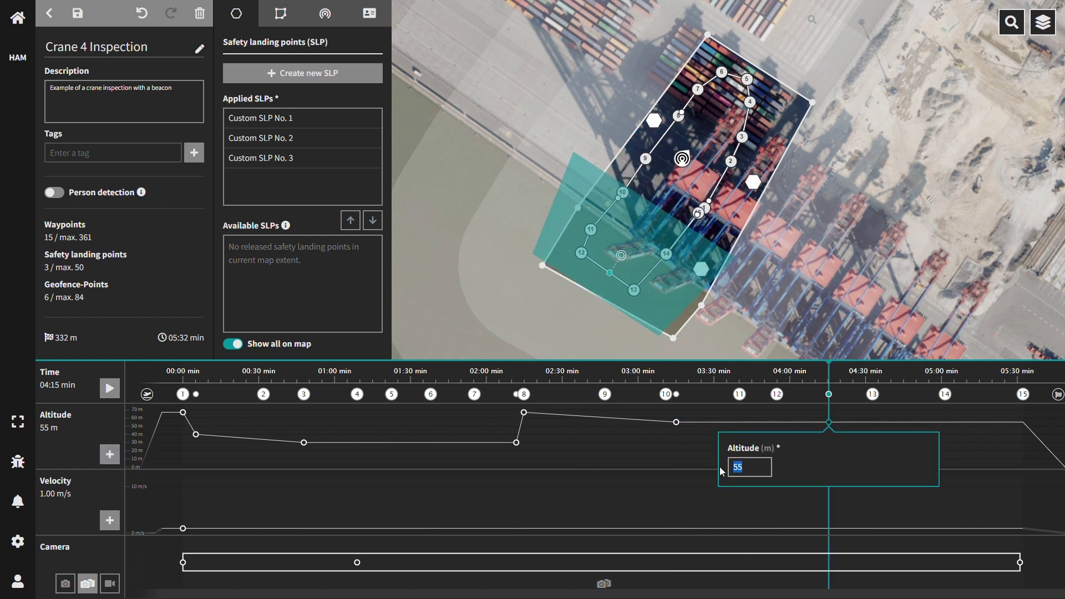
text(50)
key(Return)
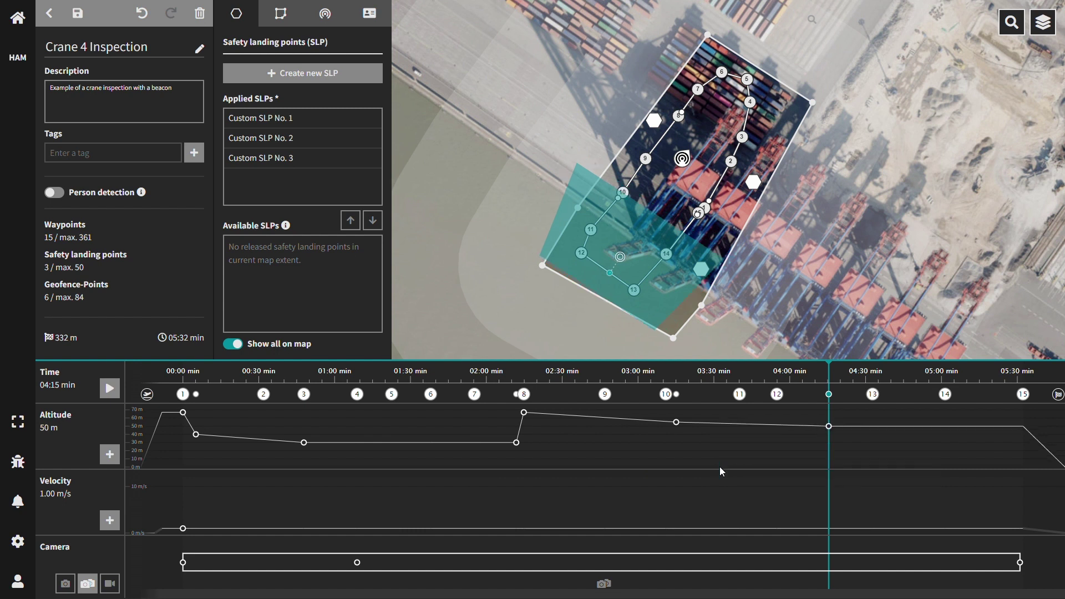
Add a 60 m altitude point at 04:21 min and deselect the geofence area.
click(843, 428)
click(114, 455)
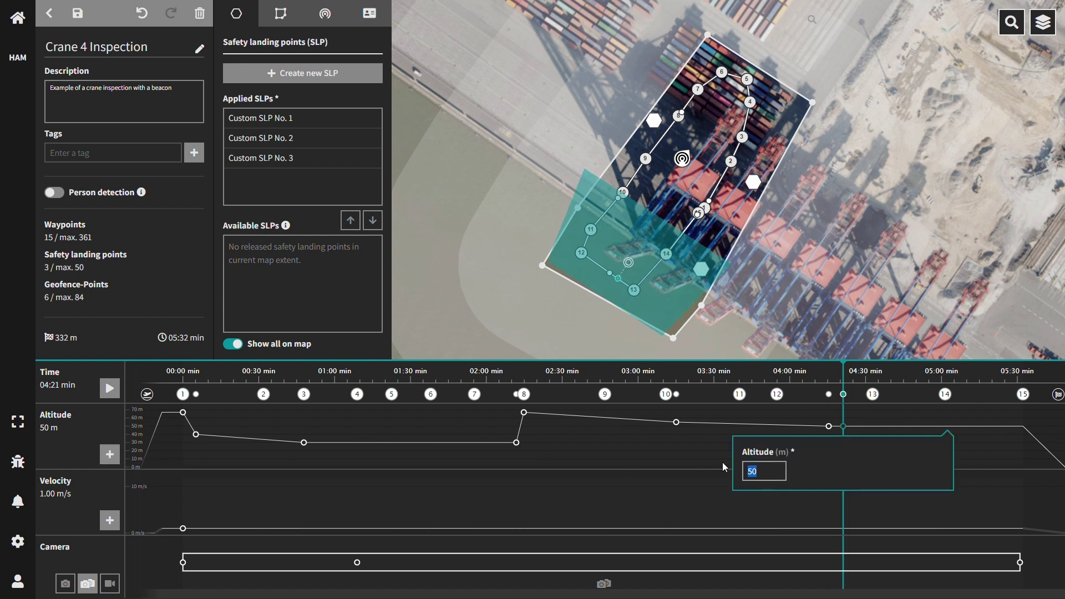
text(60)
key(Return)
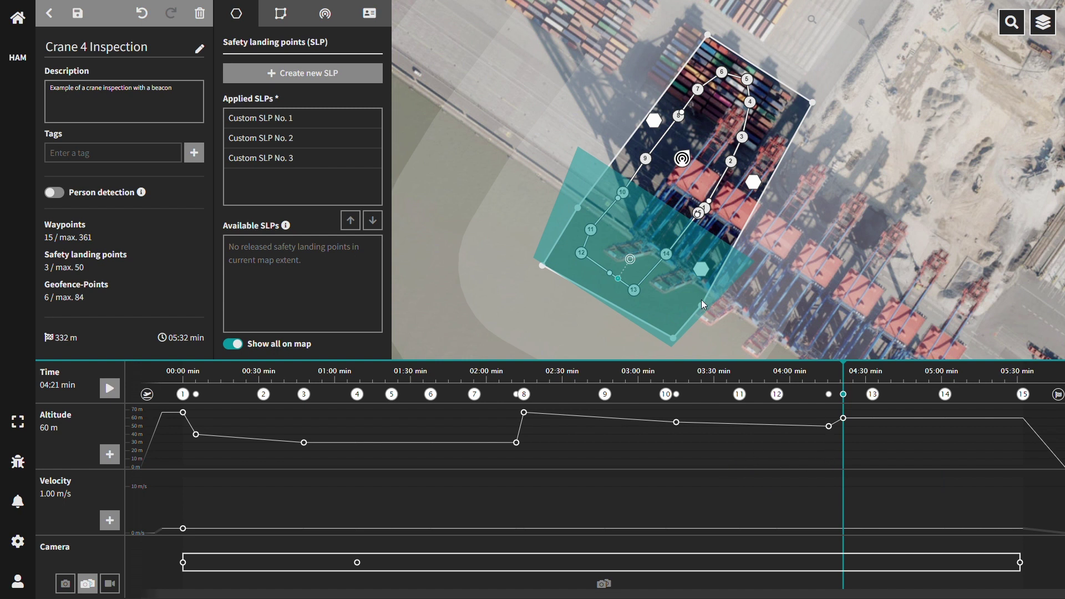
scroll(700, 300, up, 2)
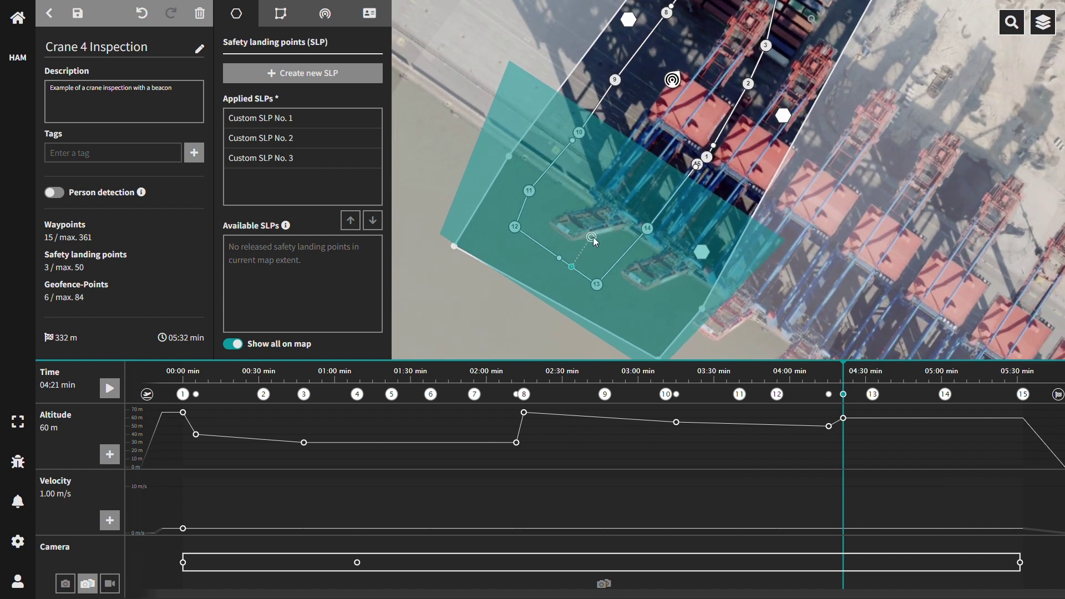
key(Escape)
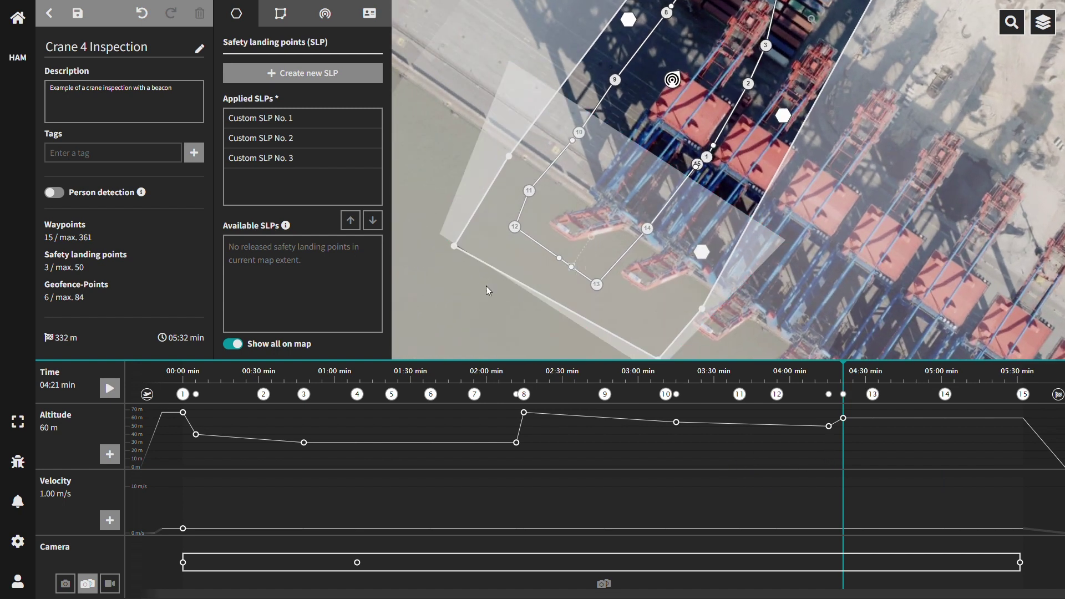
Raise the camera zoom of the 01:08 keyframe to 9%.
click(573, 253)
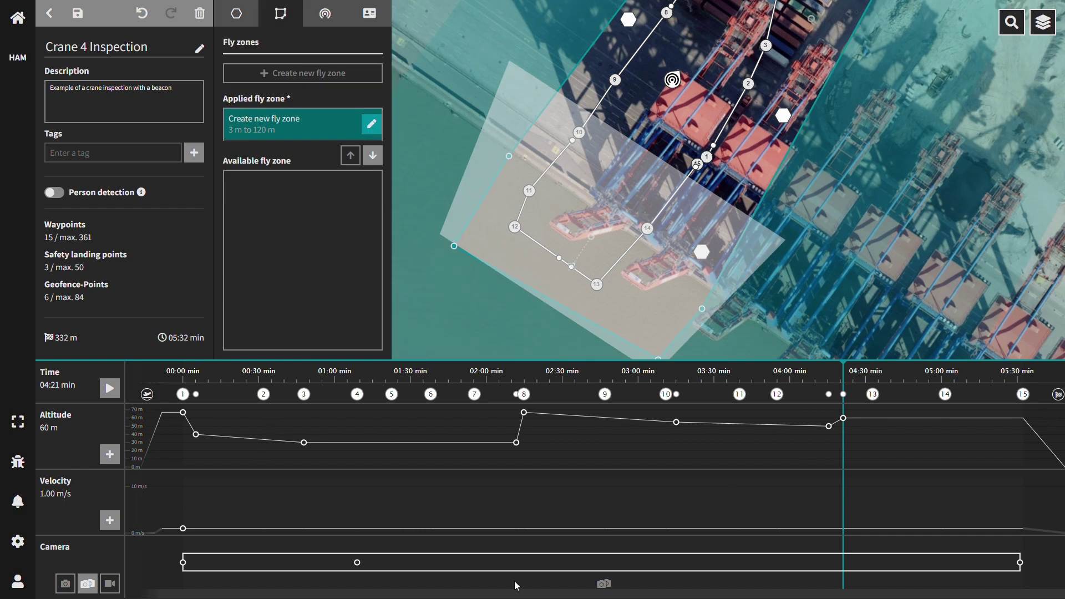
click(810, 565)
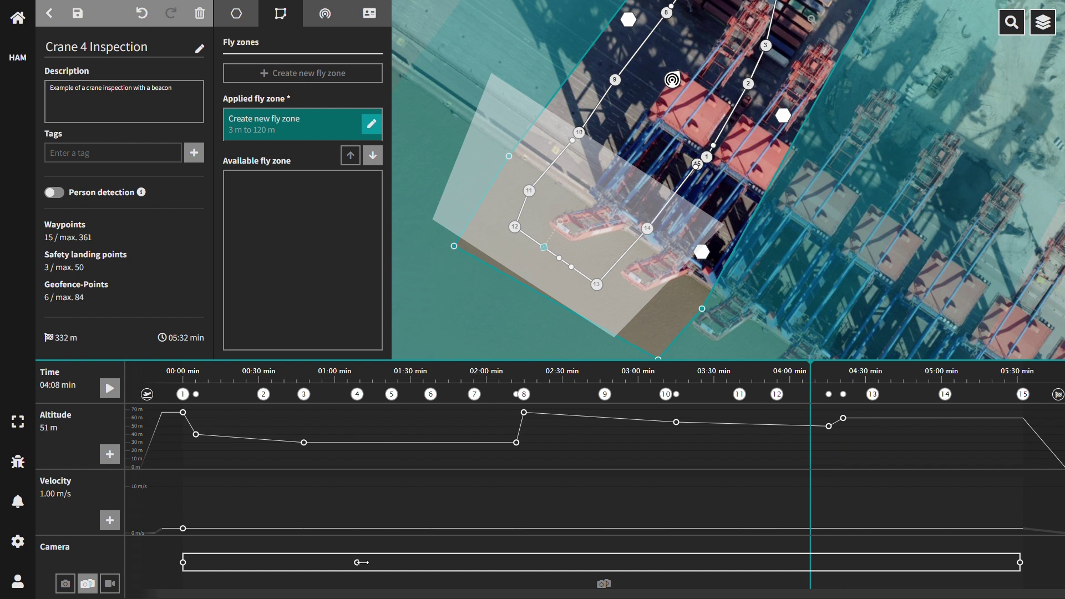
click(357, 563)
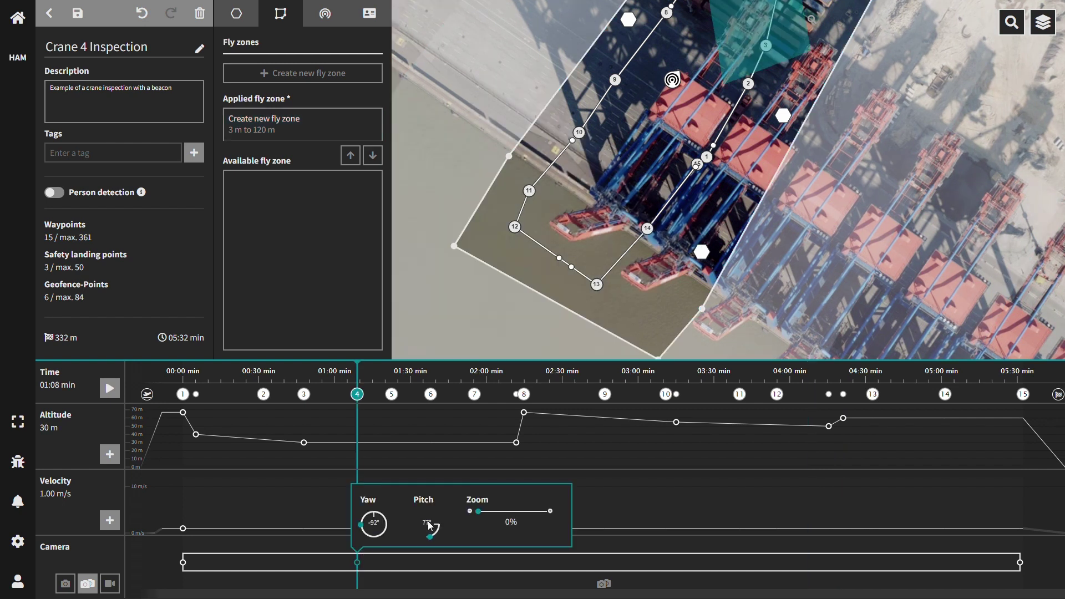
drag(484, 513, 490, 511)
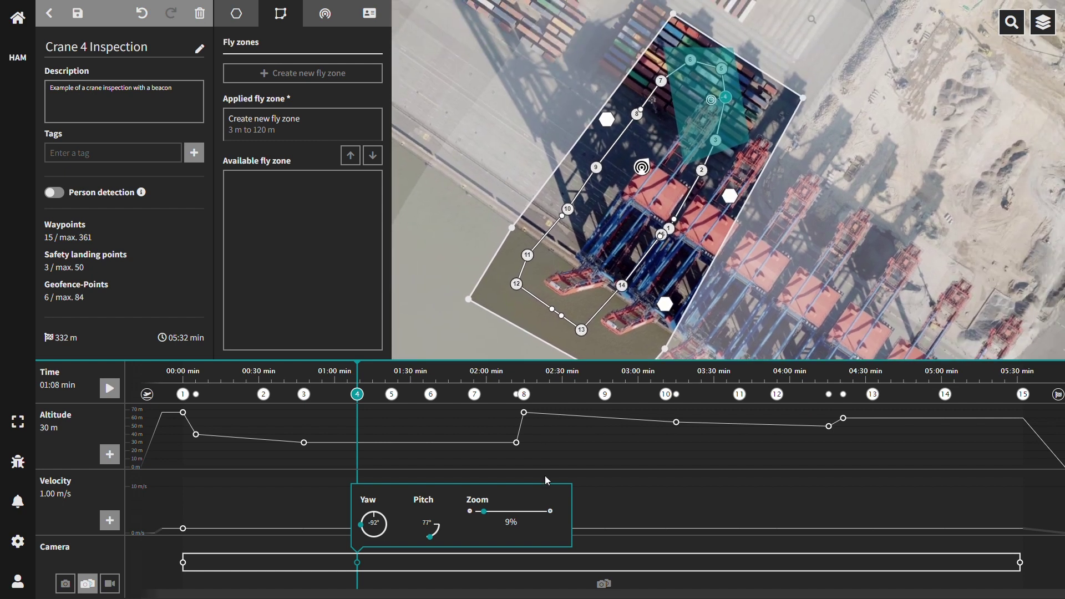
Add a camera keyframe at 03:34 min with zoom set back to 0%.
click(728, 569)
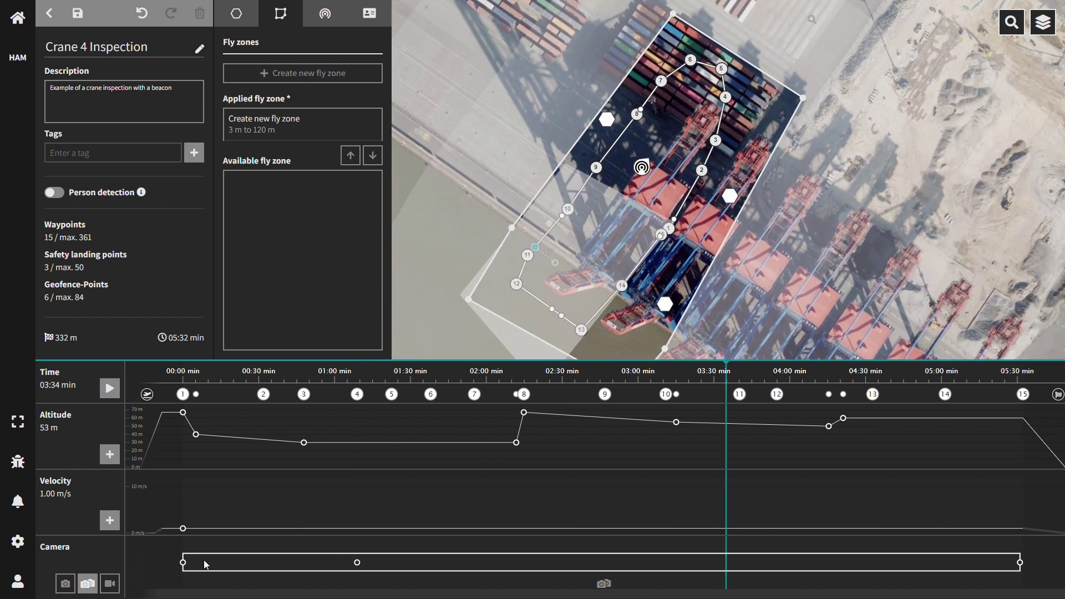
click(99, 586)
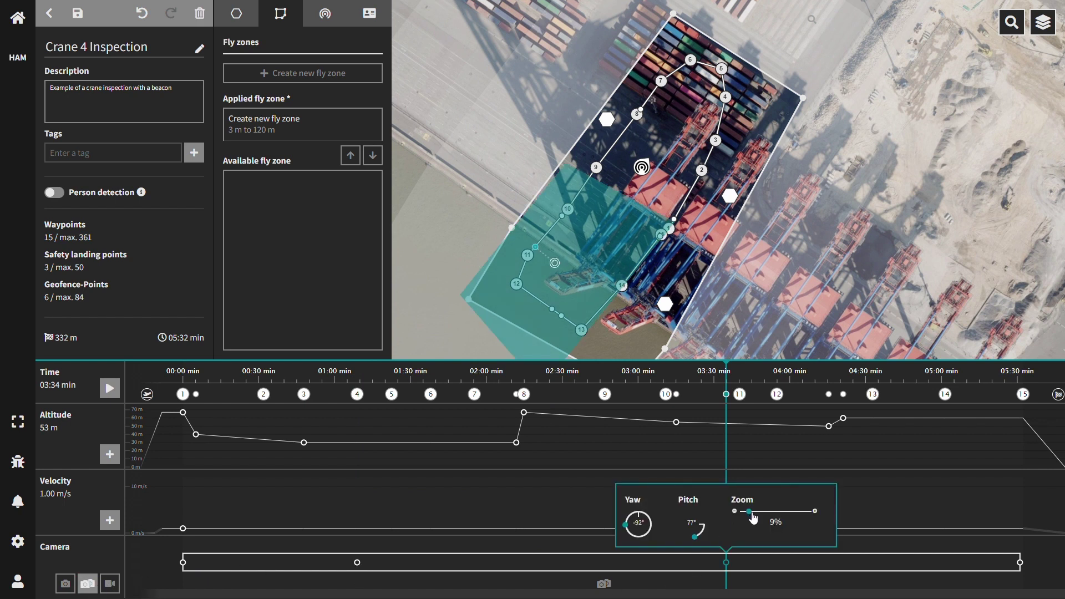
drag(748, 511, 702, 538)
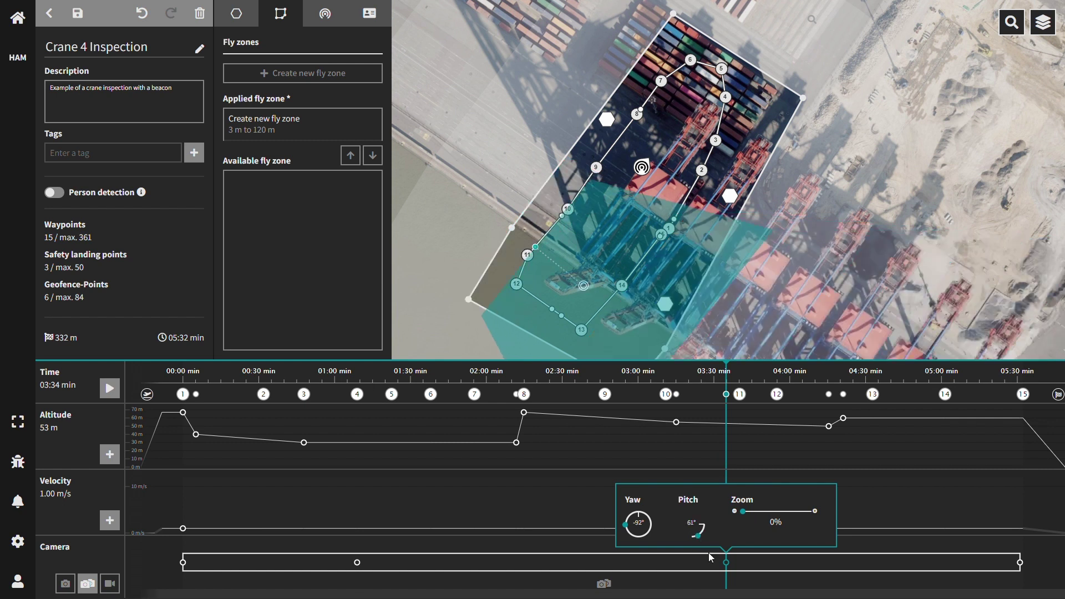
Re-aim the camera target near waypoint 11 at 03:44 min.
click(803, 567)
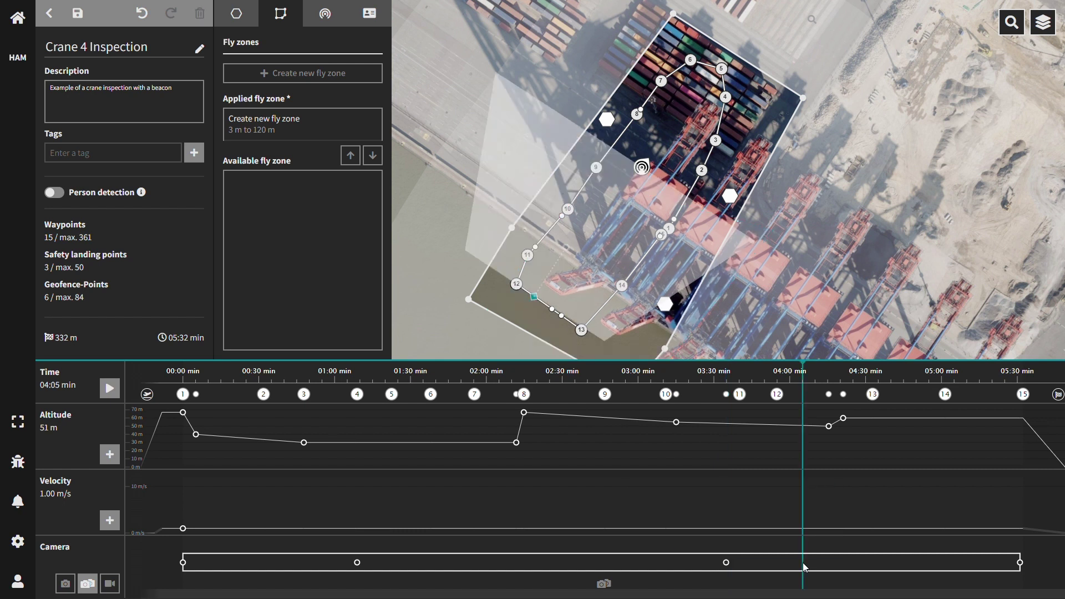
click(750, 566)
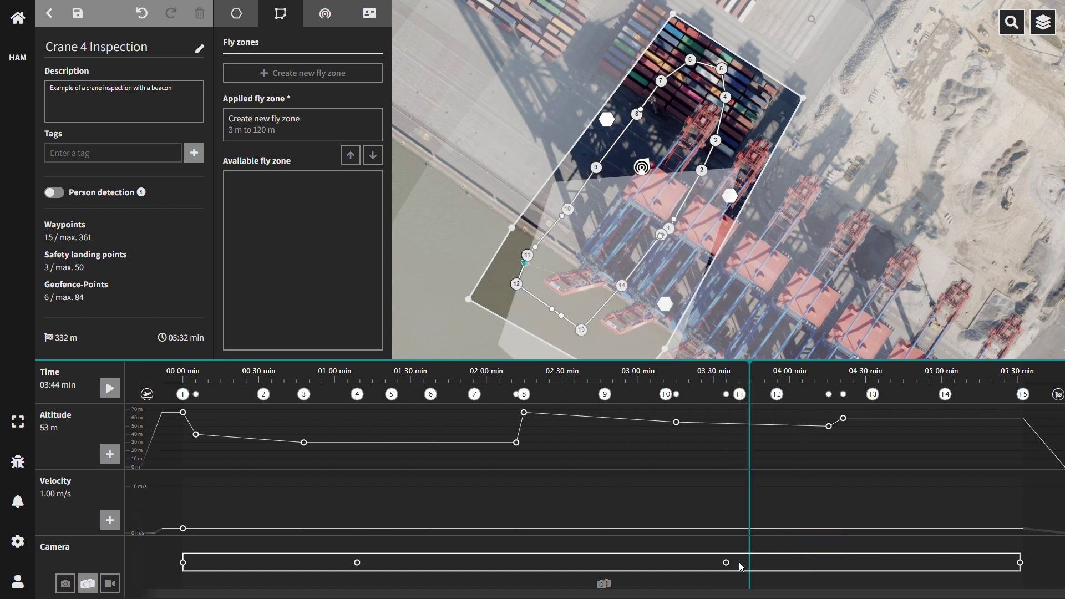
click(527, 257)
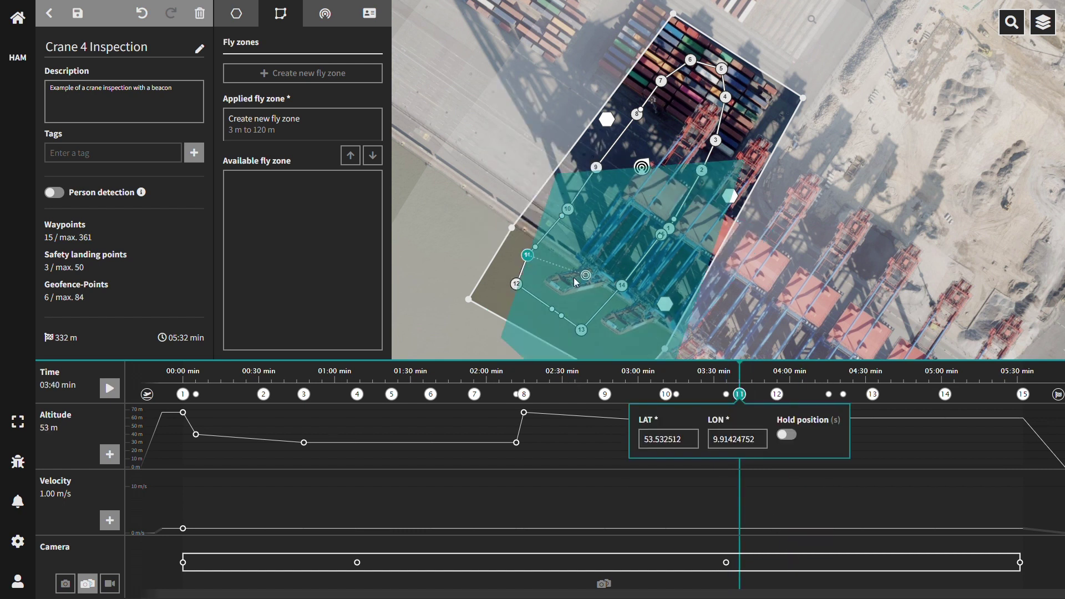
drag(595, 283, 578, 261)
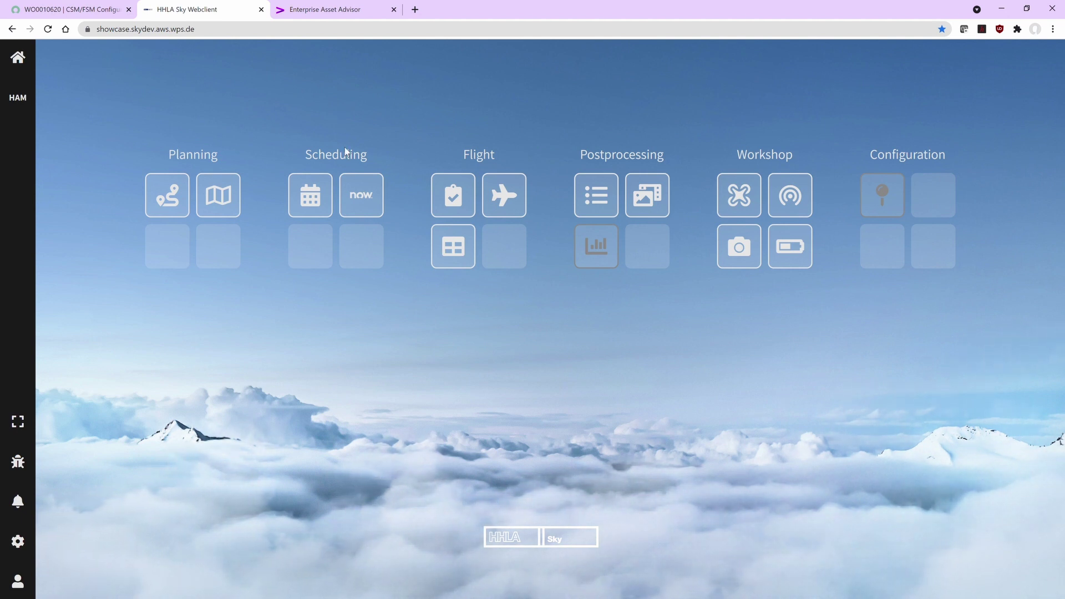
Save a new Crane 2 Inspection assignment with a pilot and drone SITL-R6, 21 Sep 16:40–17:05.
click(359, 195)
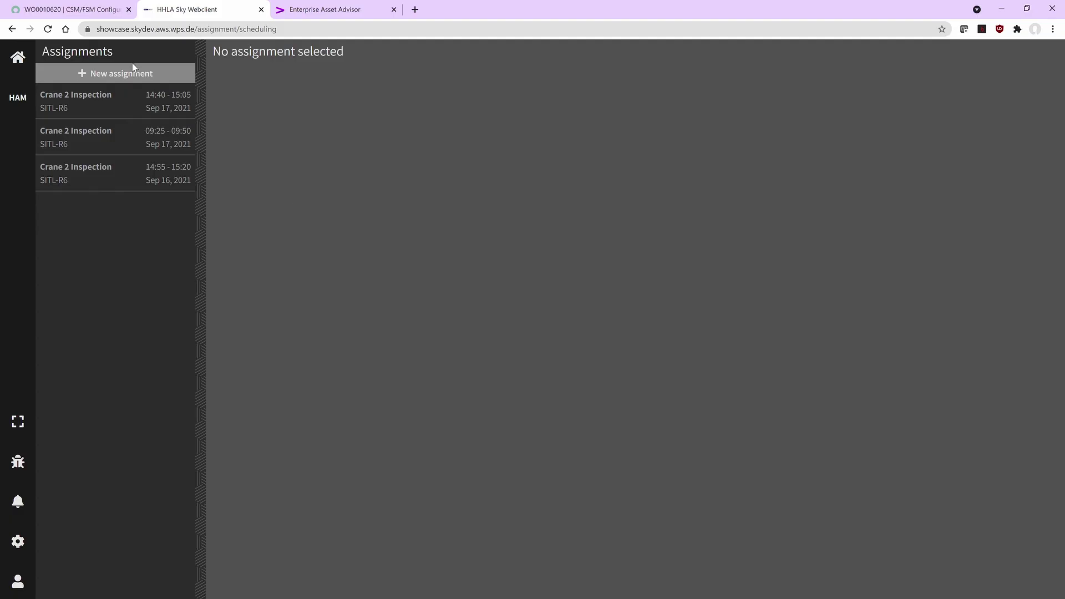
click(137, 74)
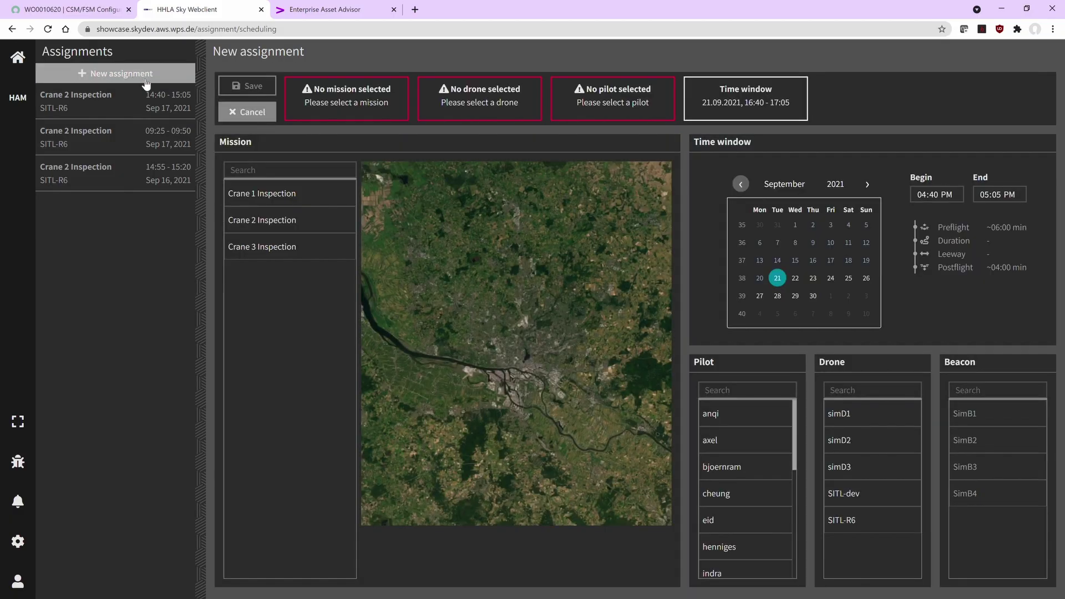
click(265, 221)
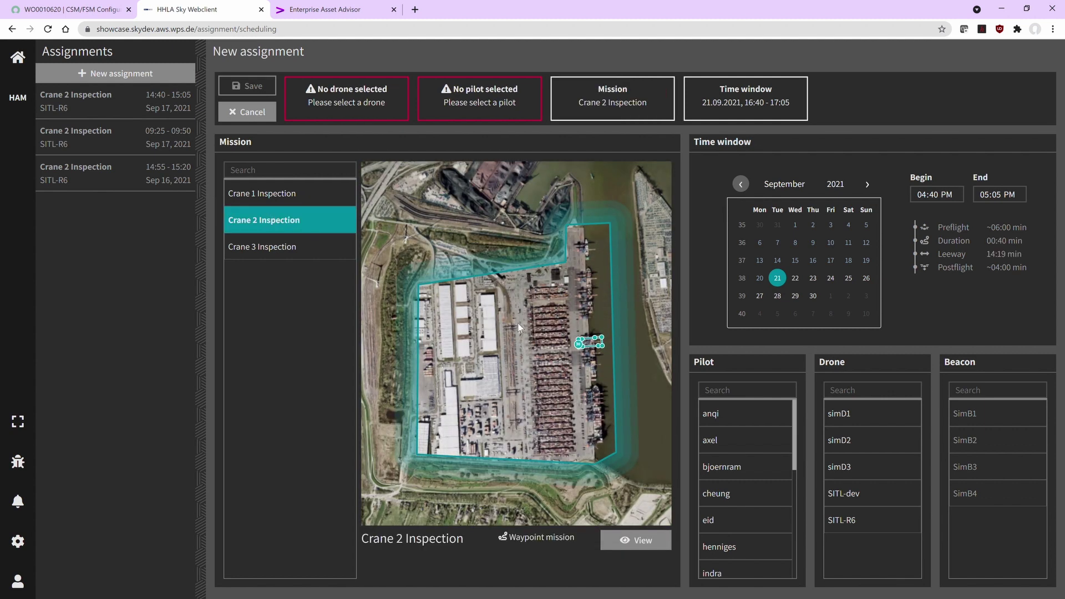
scroll(760, 487, down, 5)
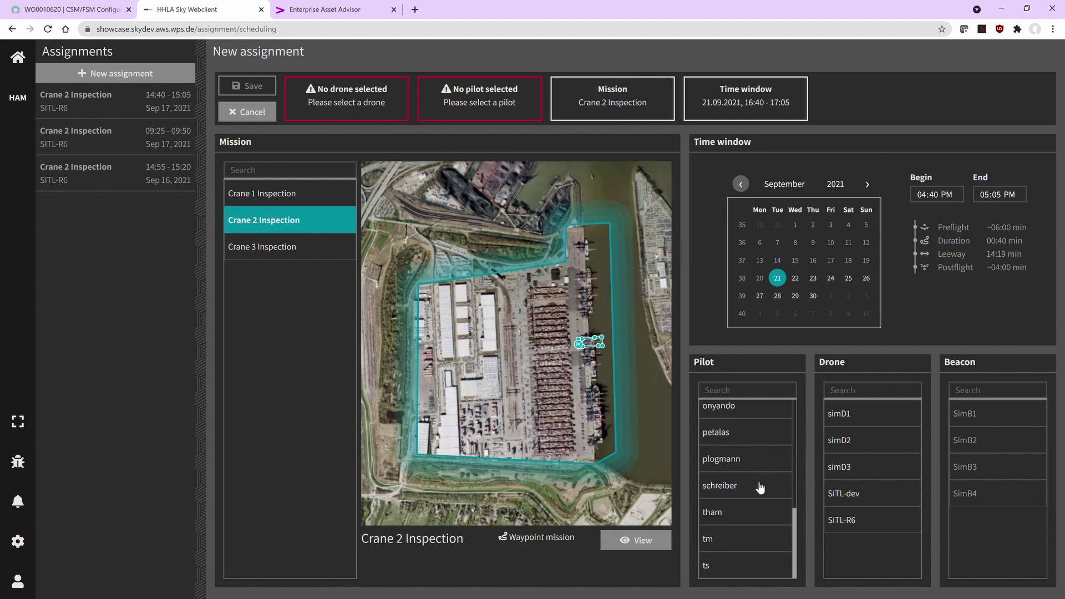
scroll(762, 450, up, 2)
click(762, 449)
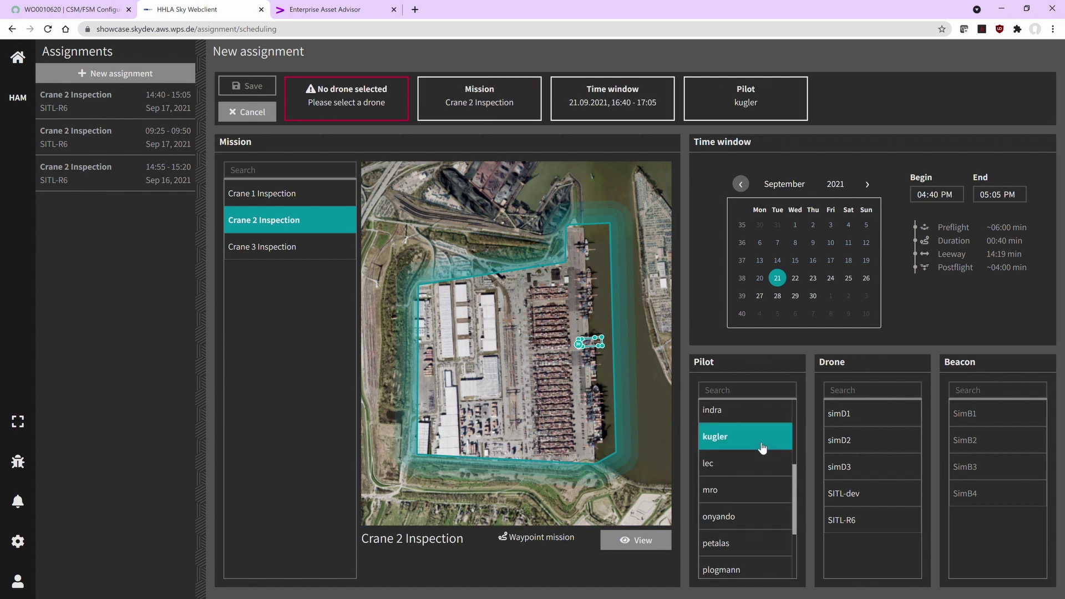
click(865, 525)
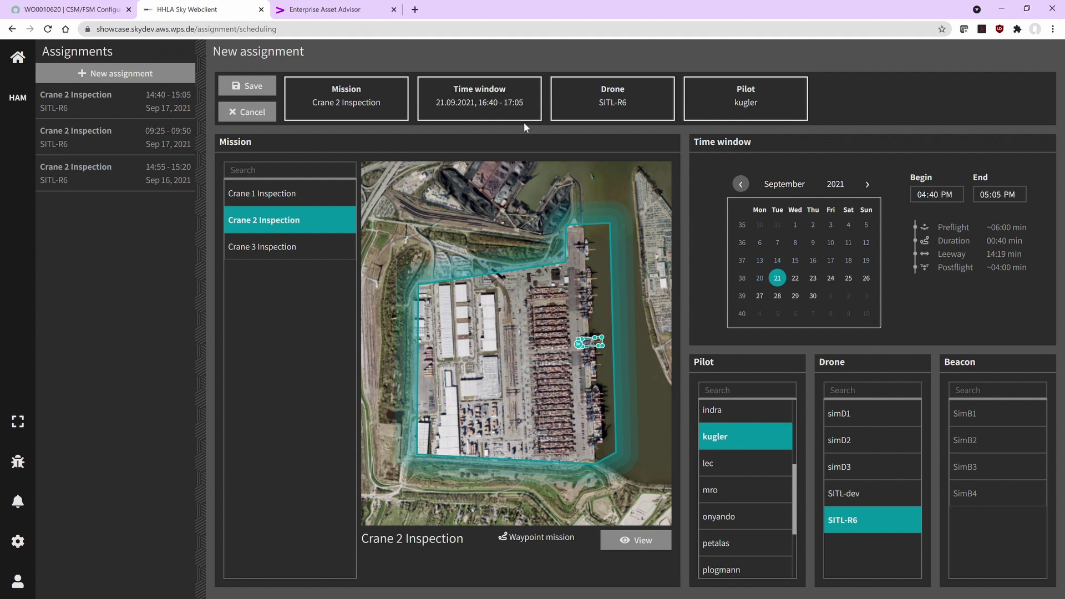
click(258, 86)
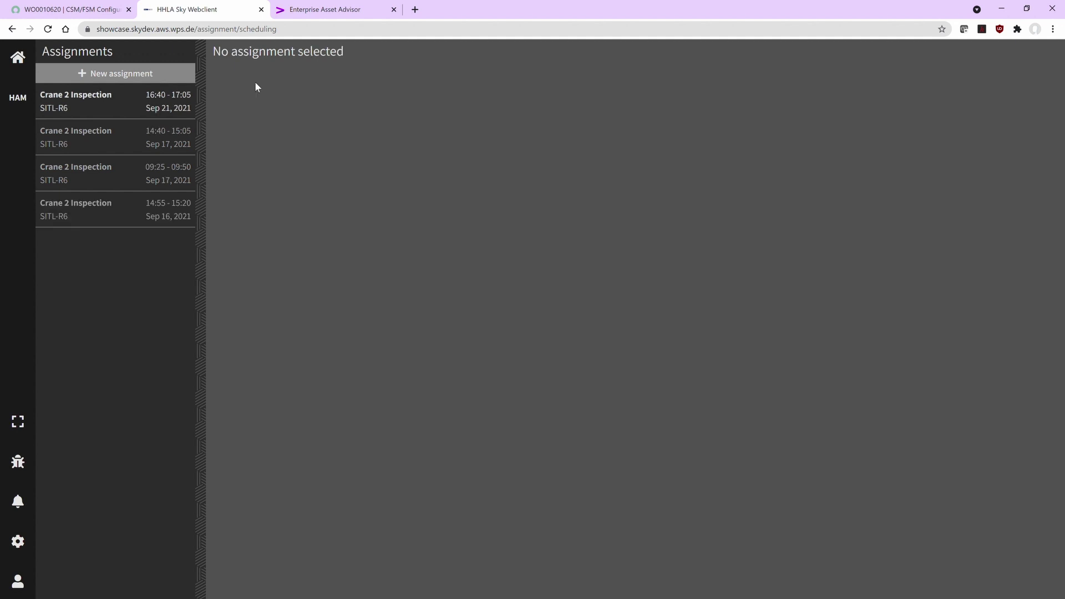
Link job WOT0010519 to the 16:40, Sep 21 Crane 2 Inspection assignment.
click(15, 56)
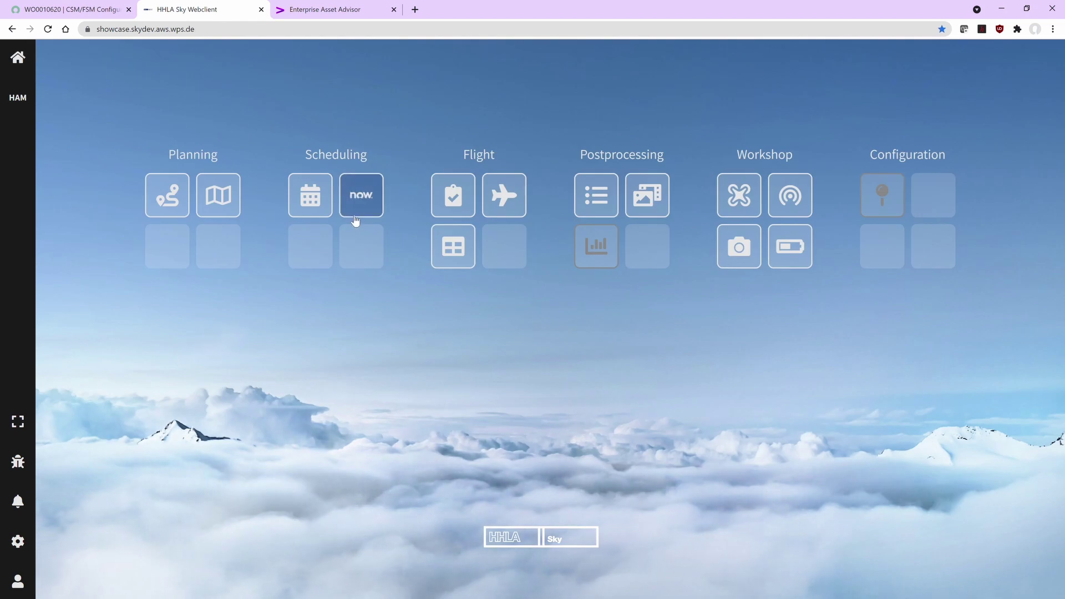
click(357, 216)
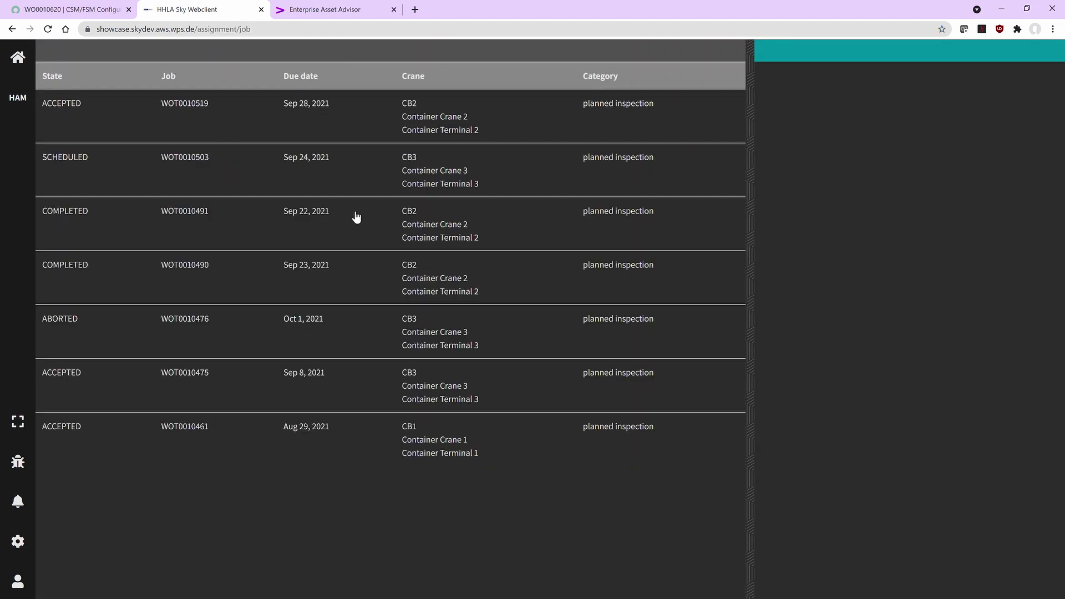
click(309, 121)
click(922, 237)
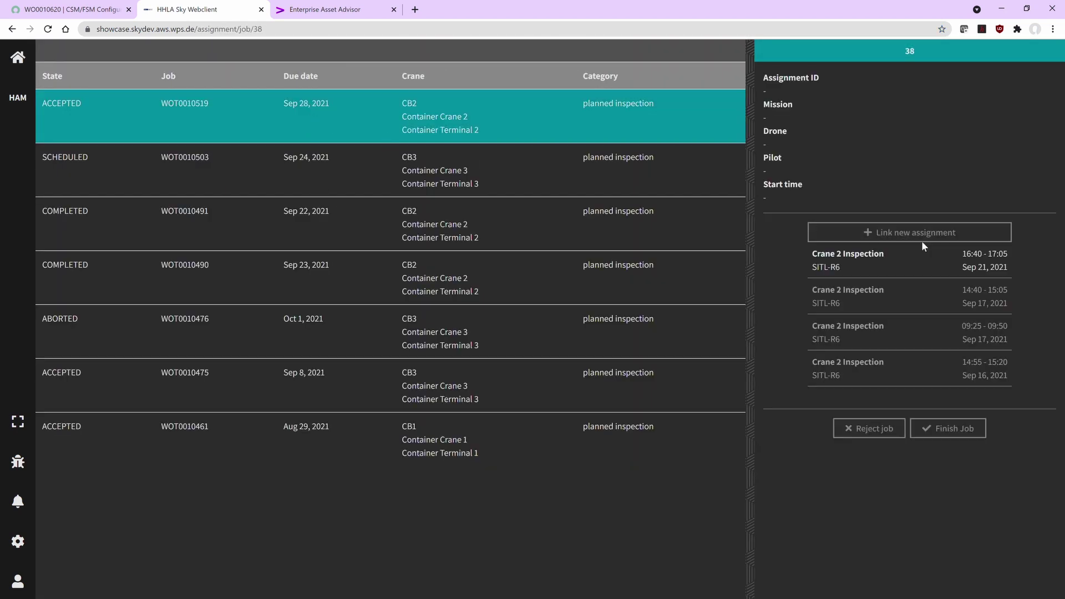
click(891, 255)
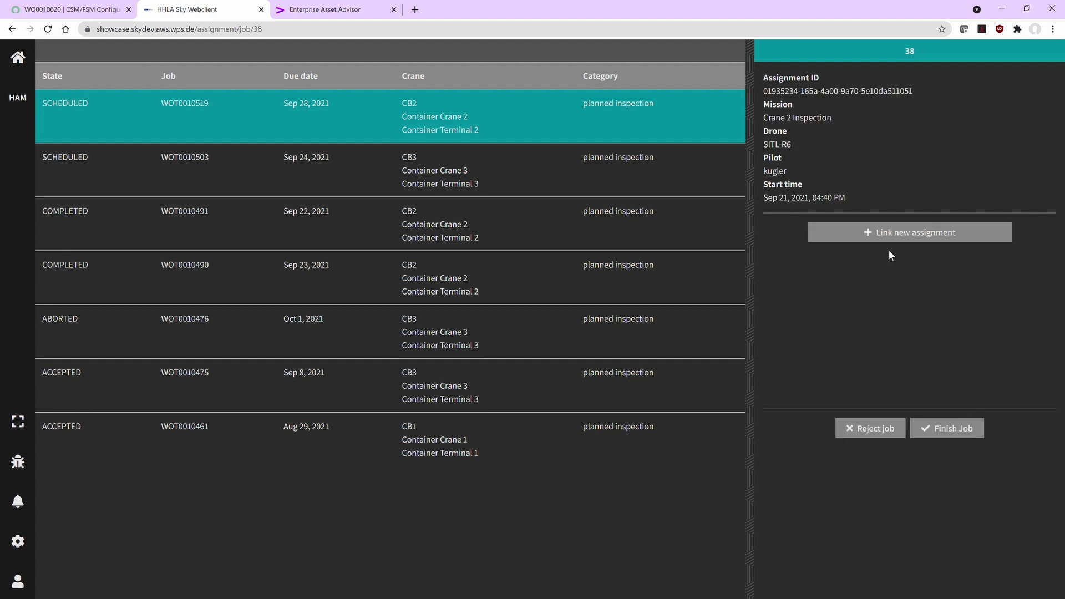
click(50, 10)
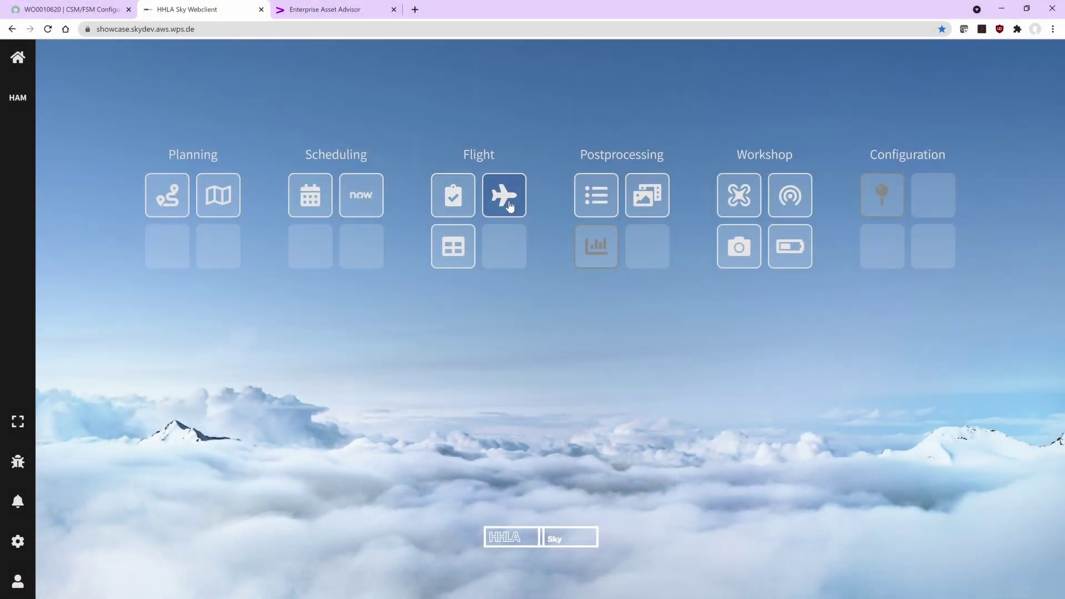
Start the preflight check for drone SITL-R6 from the technician overview.
click(473, 203)
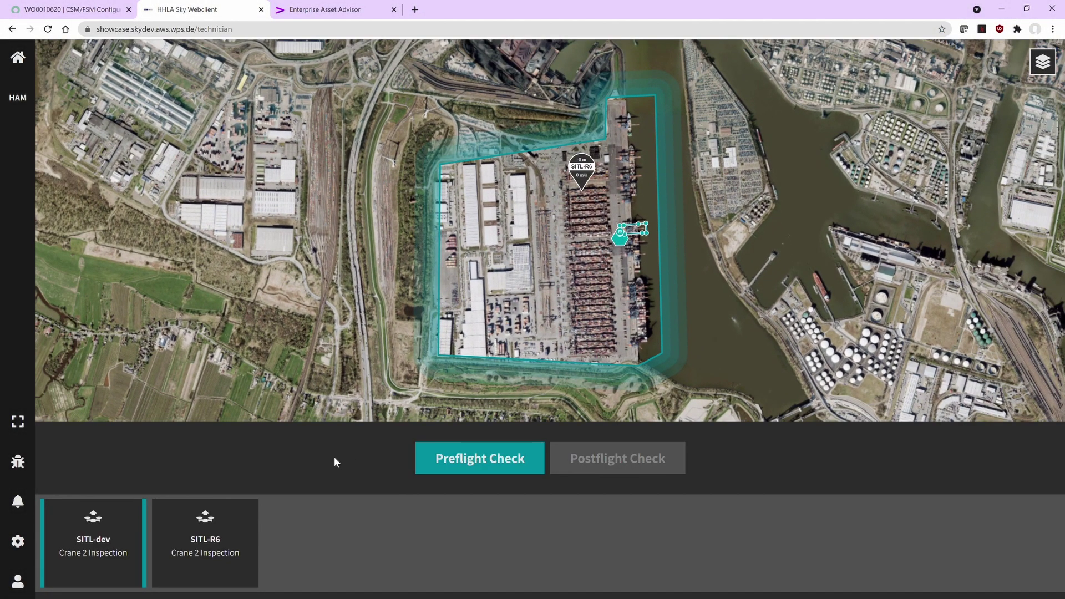
click(243, 547)
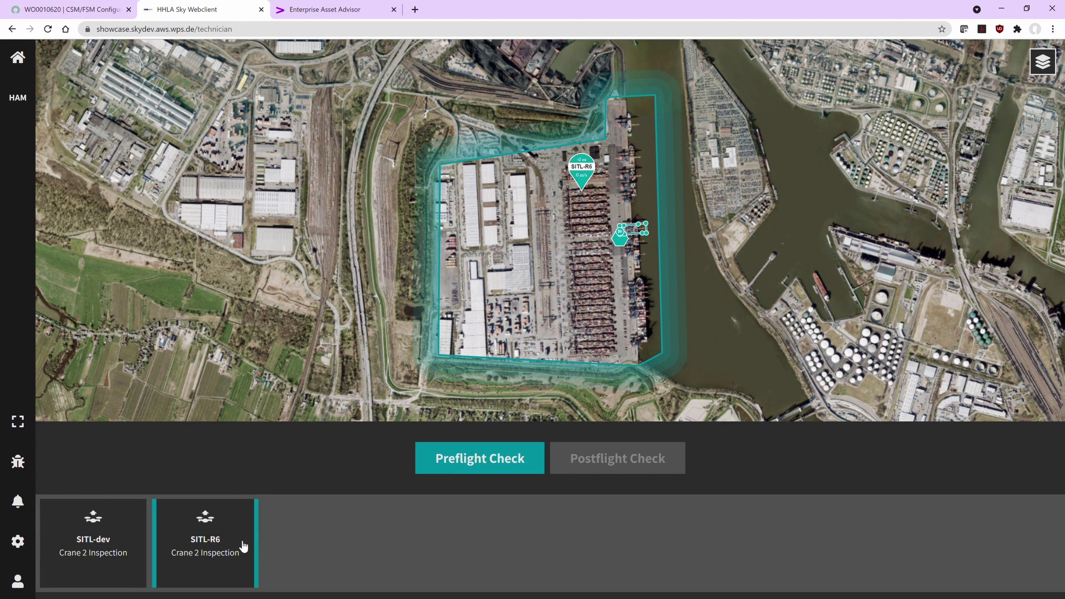
click(460, 472)
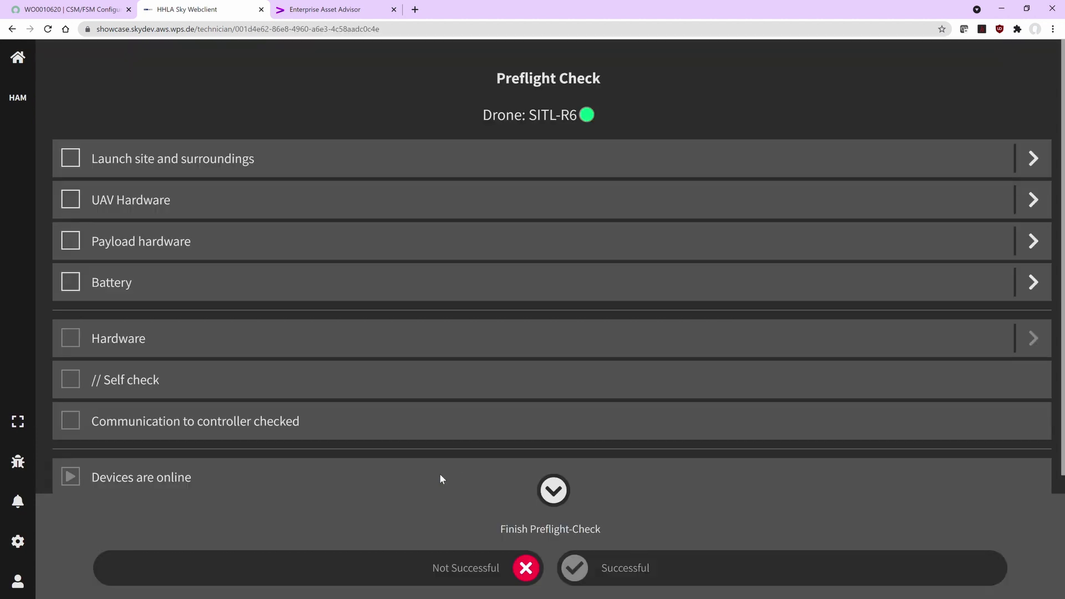
Tick every preflight item, run the devices-online check, and mark the check Successful.
click(78, 163)
click(78, 204)
click(77, 244)
click(77, 288)
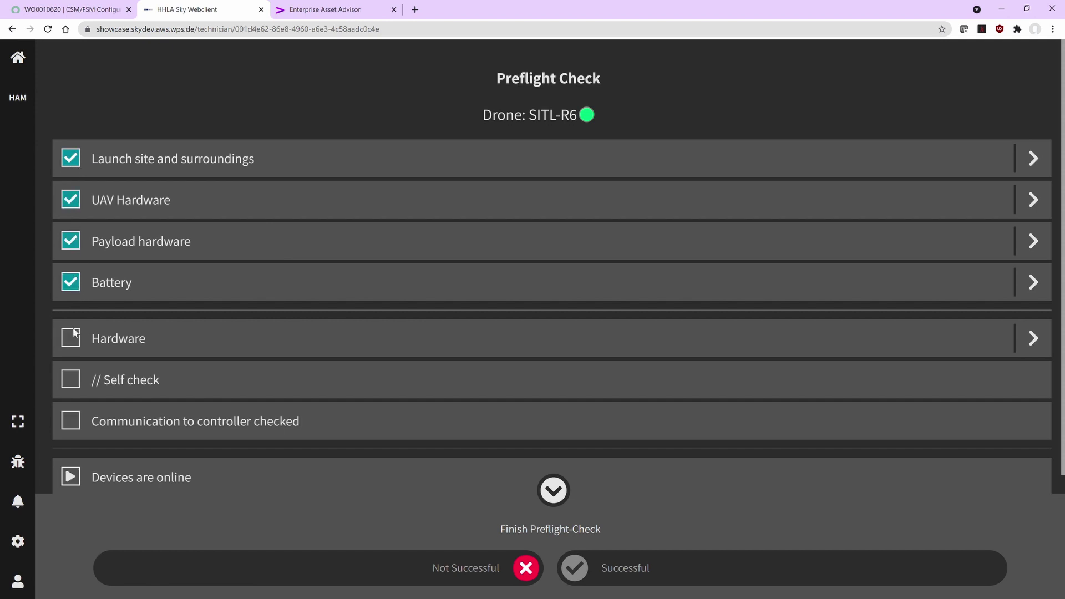
click(78, 377)
click(77, 424)
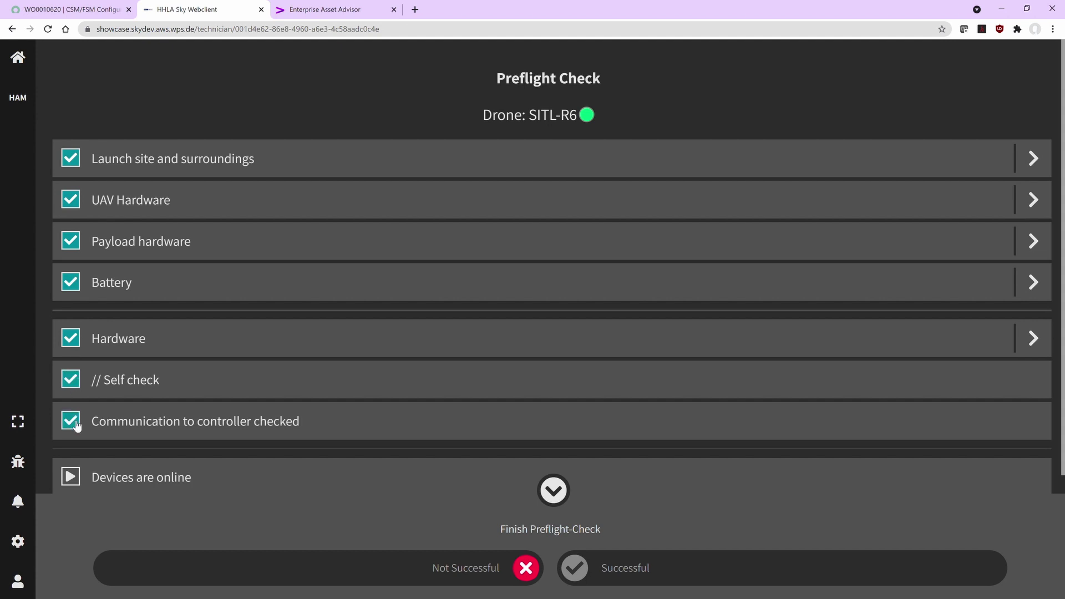
click(72, 472)
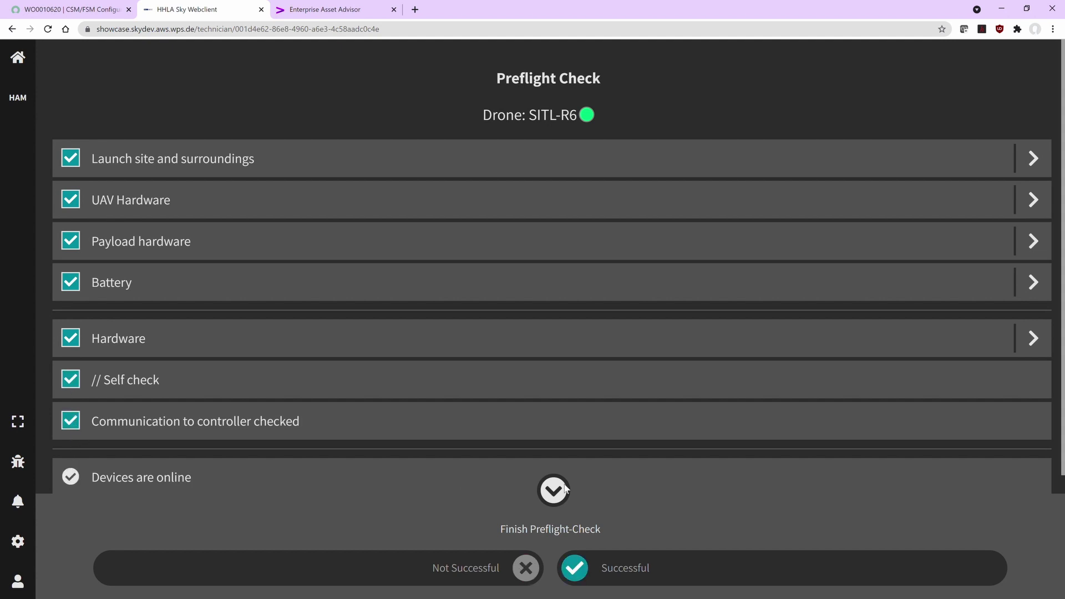
click(563, 489)
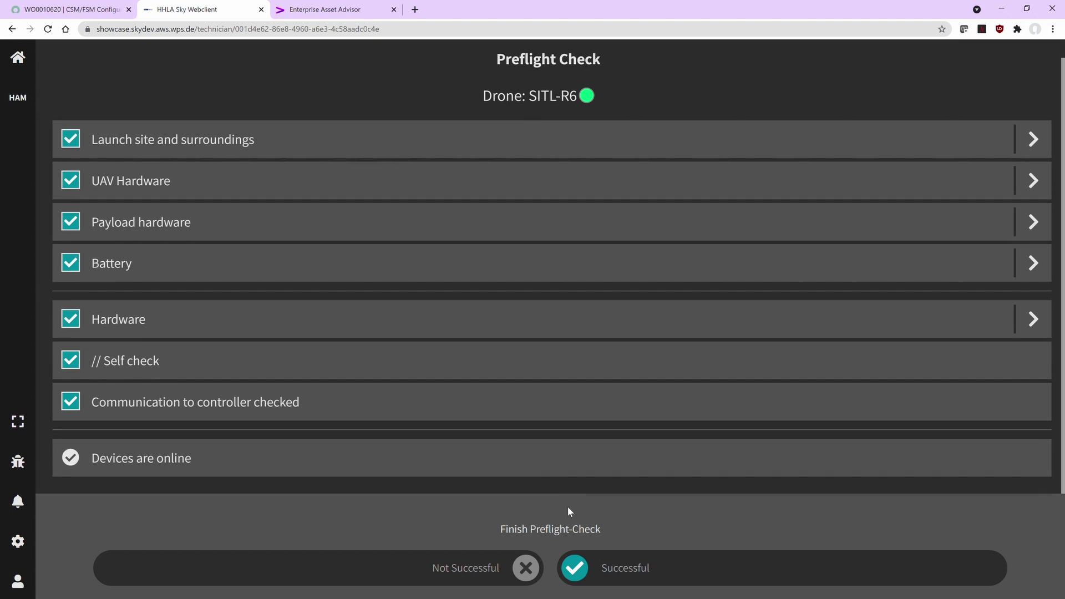
click(574, 565)
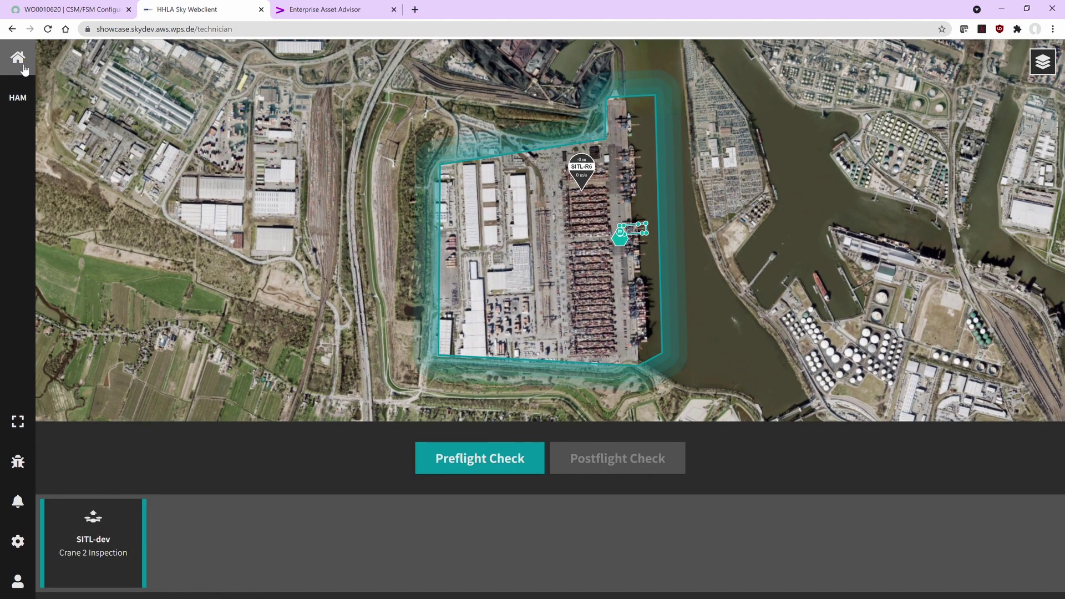
Confirm the Crane 2 Inspection safety check and launch SITL-R6's mission.
click(18, 61)
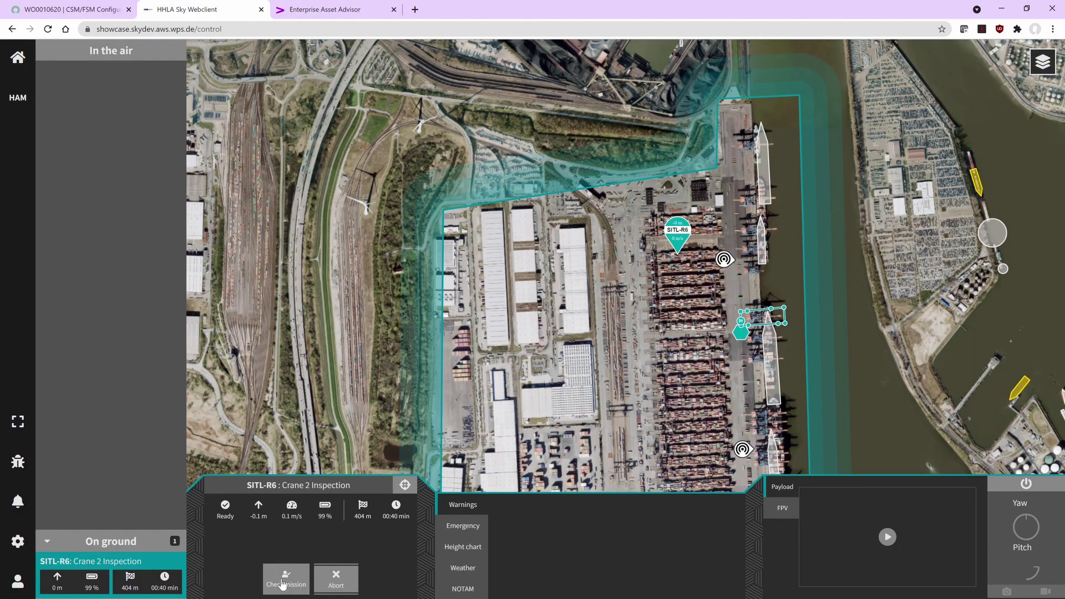
click(283, 582)
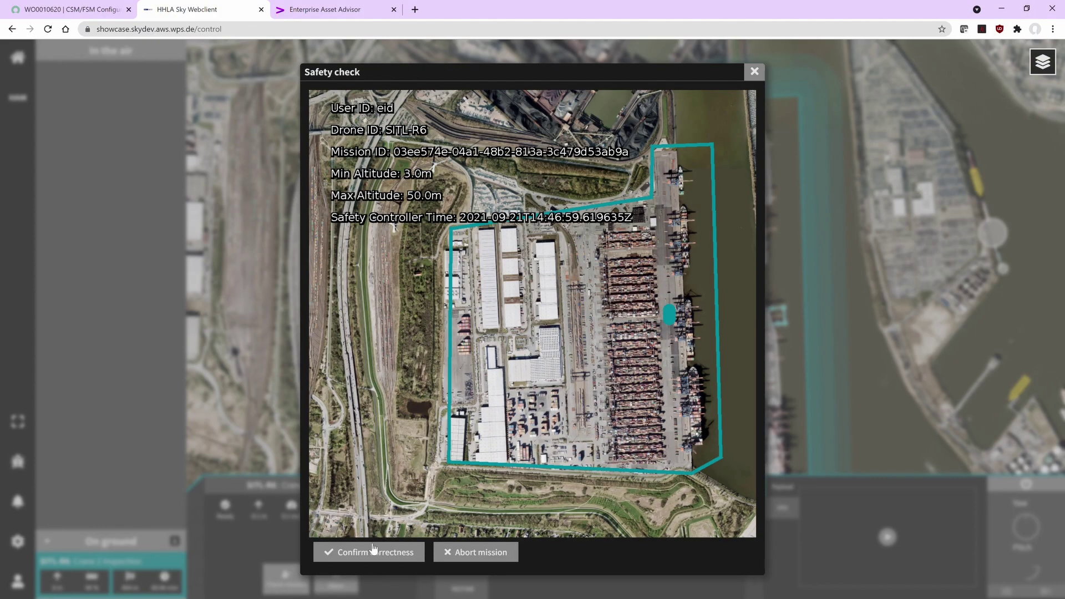
click(371, 551)
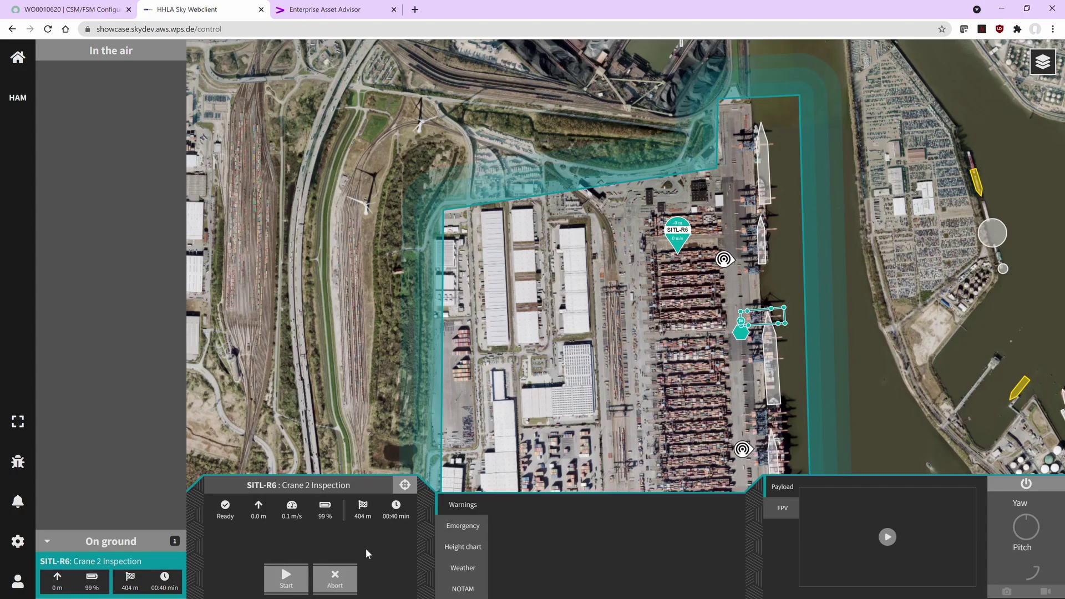
click(287, 583)
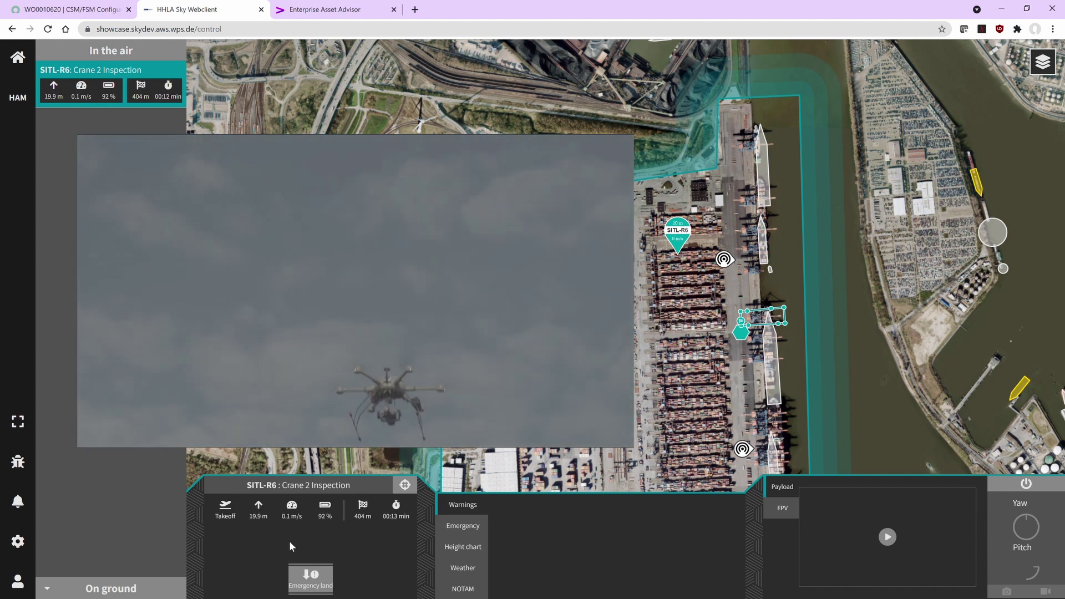
View SITL-R6's live payload camera feed of the container terminal during the flight.
mouse_move(864, 543)
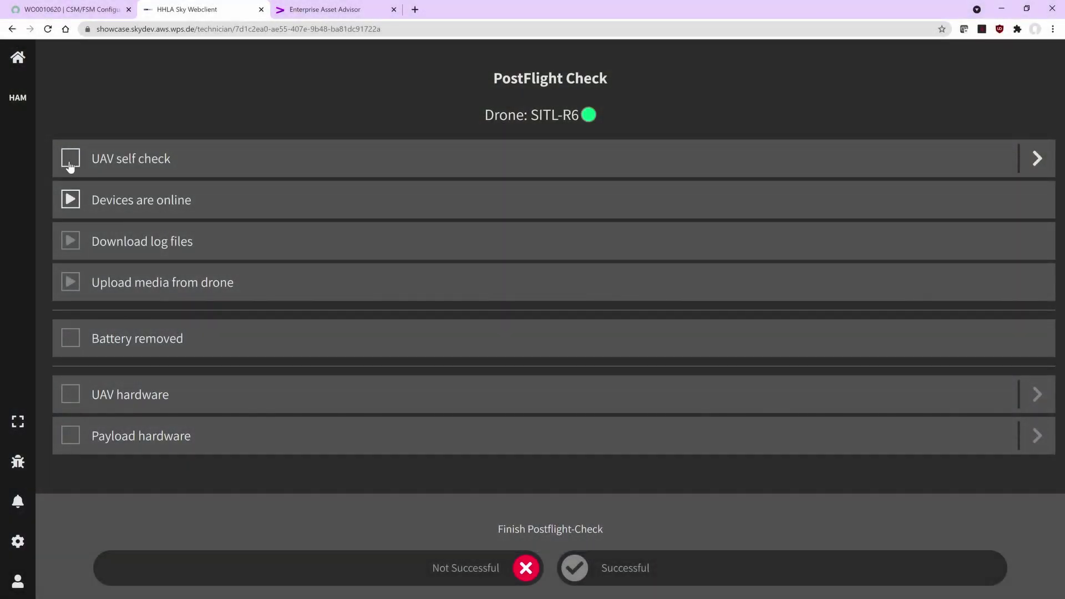
Mark SITL-R6's UAV self check done, then start the log file download and drone media upload.
click(69, 164)
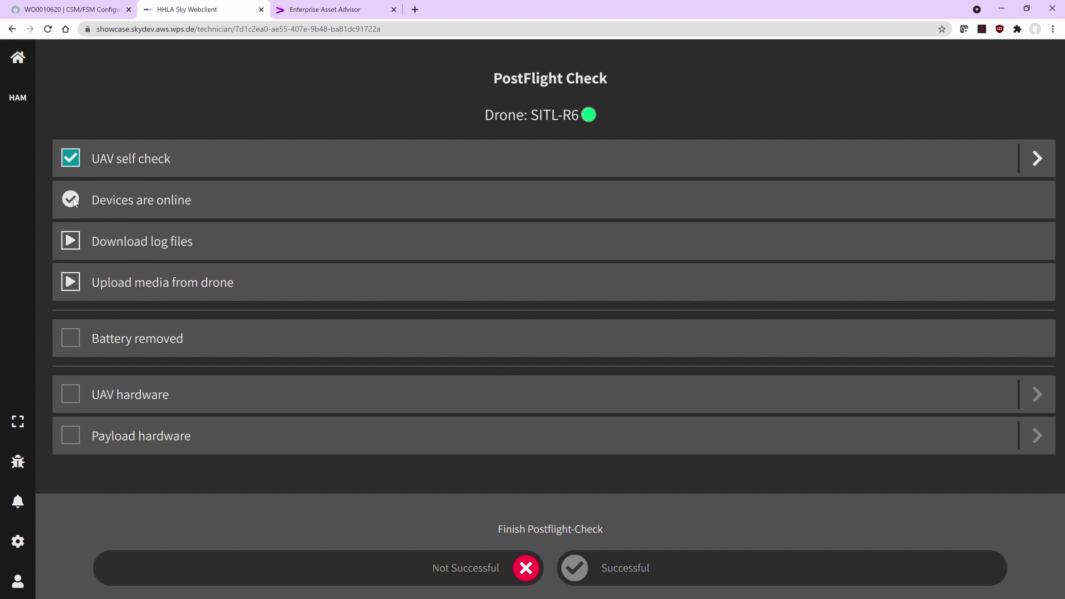
click(82, 240)
click(80, 285)
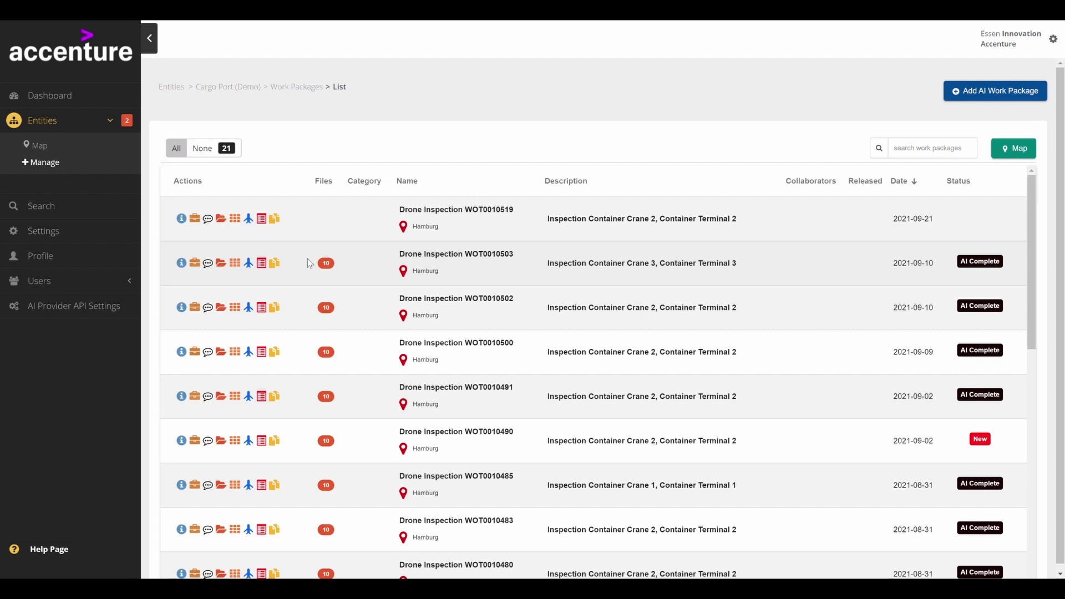
Open the Files badge on the Drone Inspection WOT0010503 row to view its 10 photos.
click(326, 263)
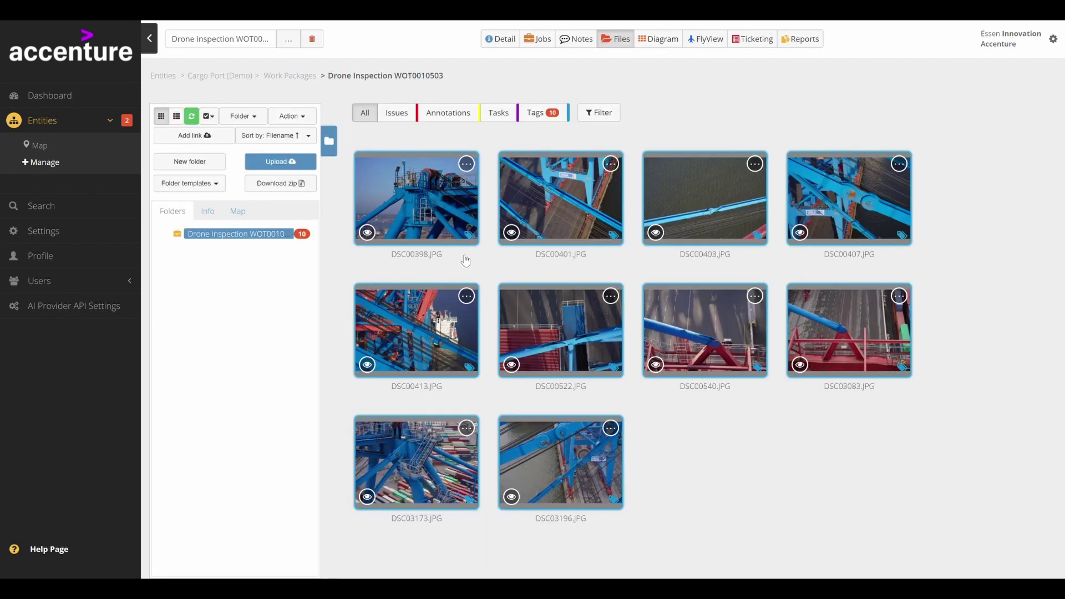